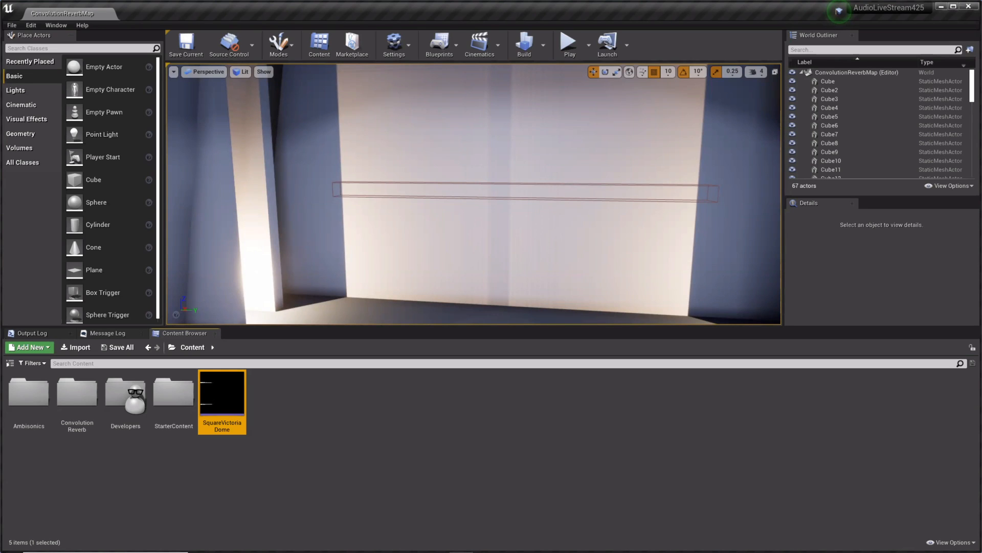
# Step: Create an impulse response asset from the SquareVictoriaDome sound wave
pyautogui.click(275, 409)
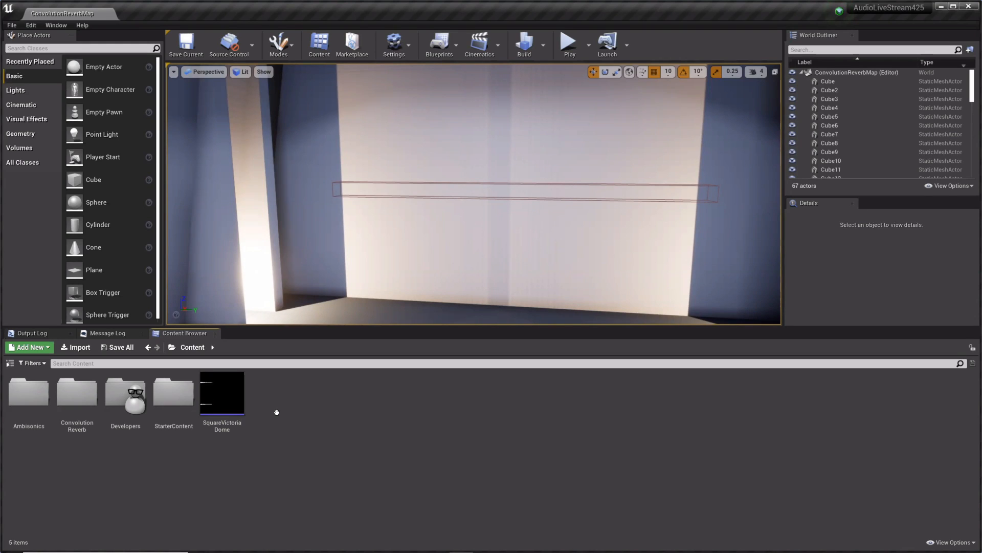
pyautogui.click(233, 414)
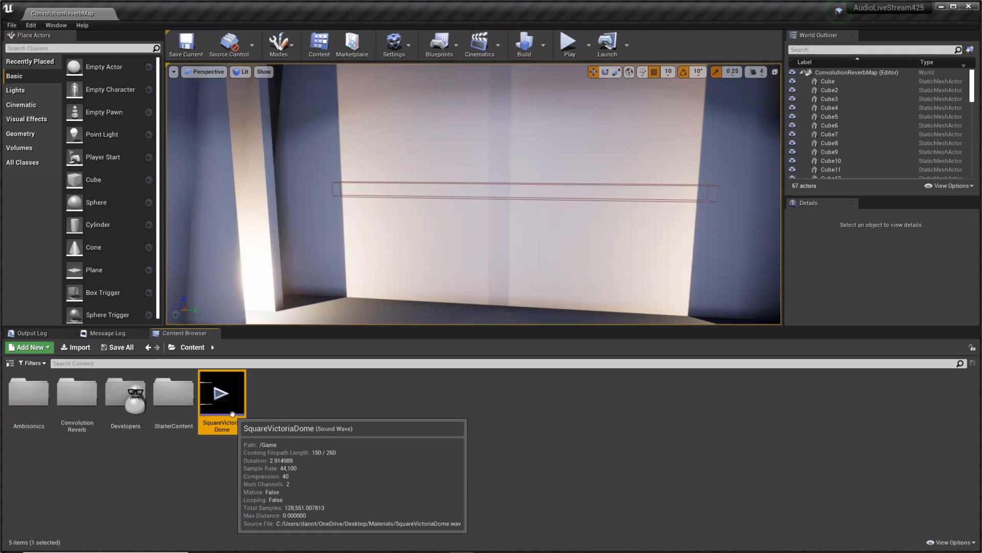
pyautogui.rightClick(233, 414)
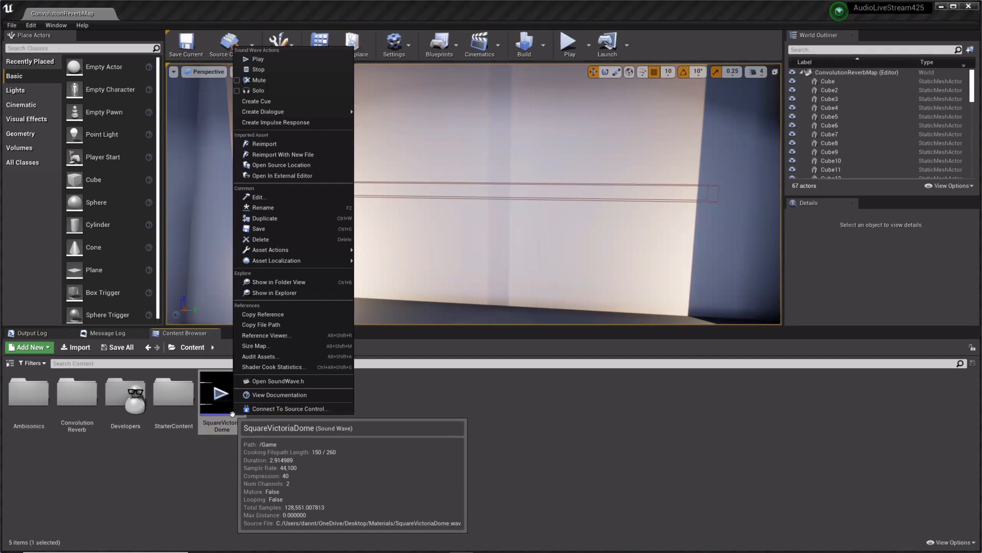
pyautogui.click(276, 123)
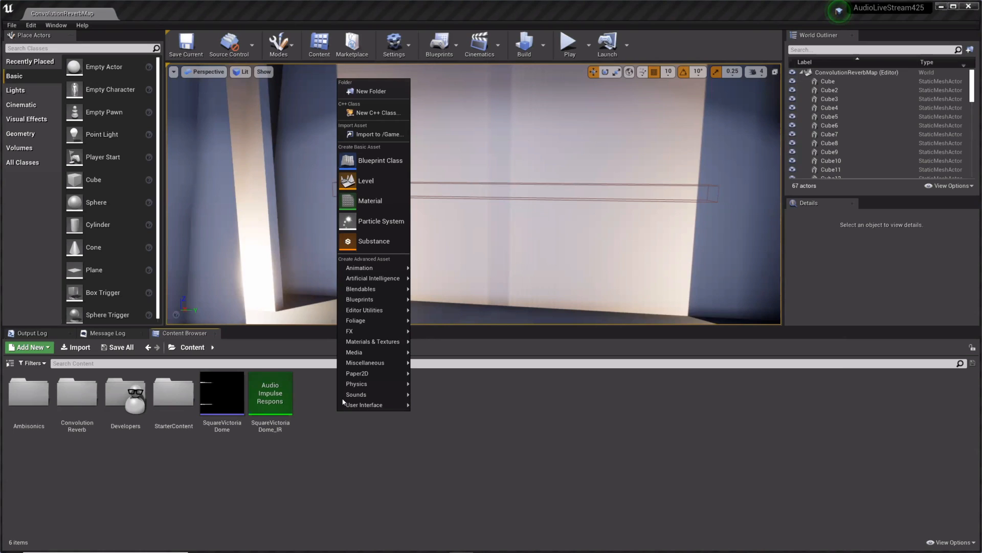
# Step: Create a submix effect preset of class SubmixEffectConvolutionReverbPreset and name it MyReverb
pyautogui.moveTo(358, 394)
pyautogui.moveTo(428, 521)
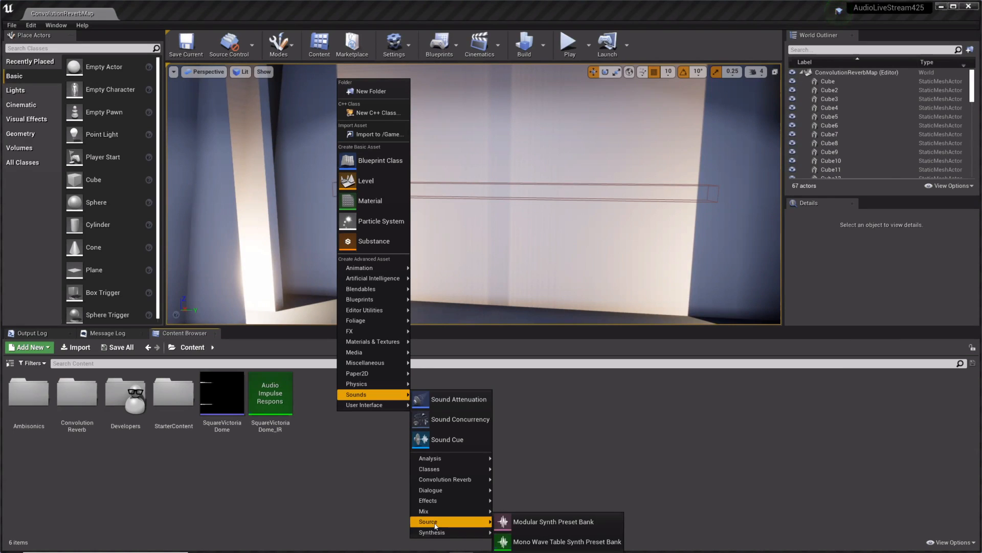
pyautogui.moveTo(491, 501)
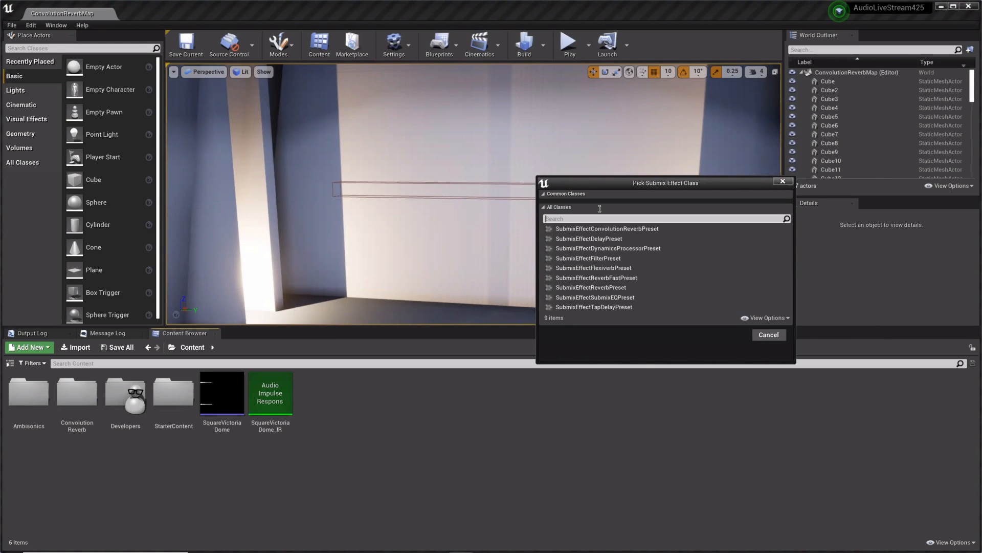
pyautogui.click(607, 228)
pyautogui.click(730, 335)
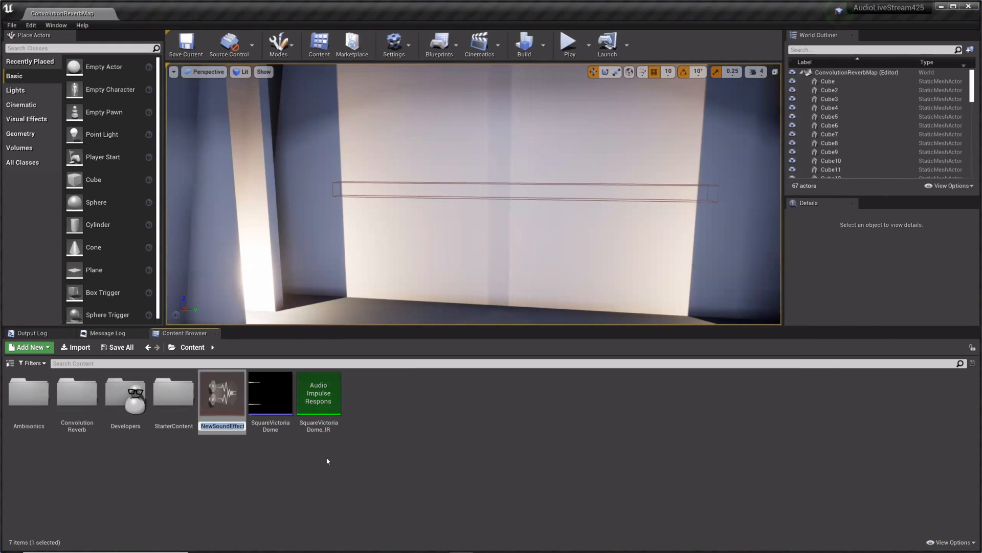
pyautogui.write('MyReverb')
pyautogui.press('Return')
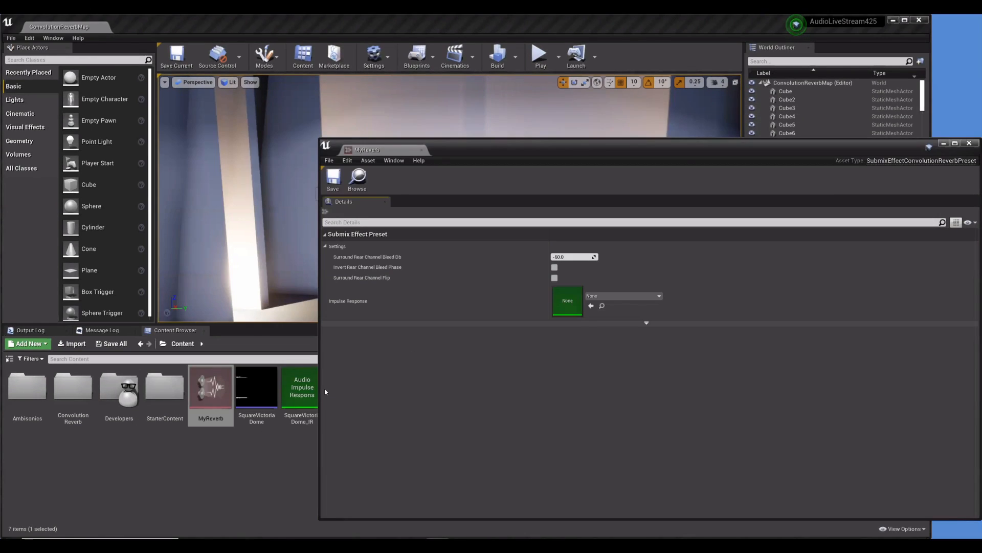
# Step: Assign SquareVictoriaDome_IR as the impulse response of MyReverb, then save and close the preset
pyautogui.moveTo(302, 387); pyautogui.dragTo(581, 300)
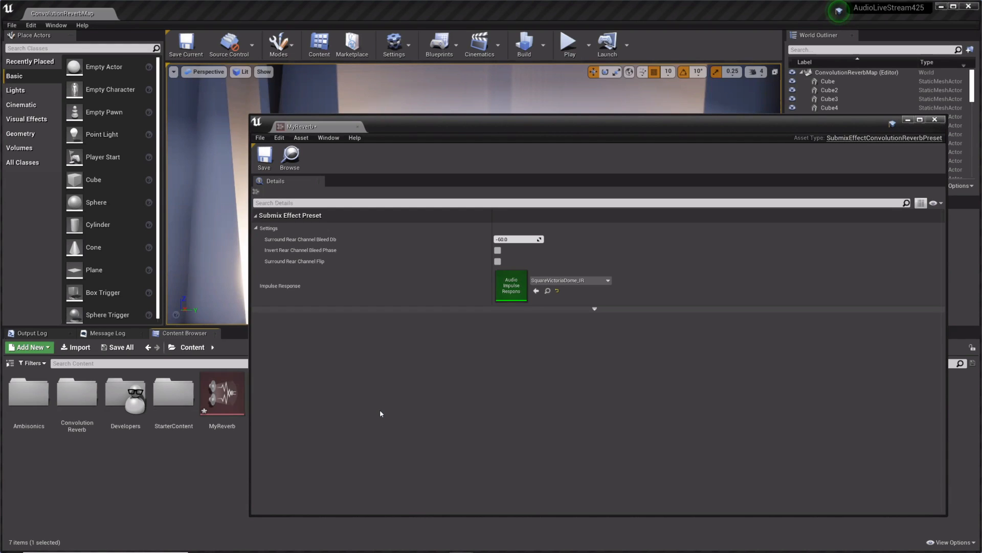
pyautogui.click(243, 411)
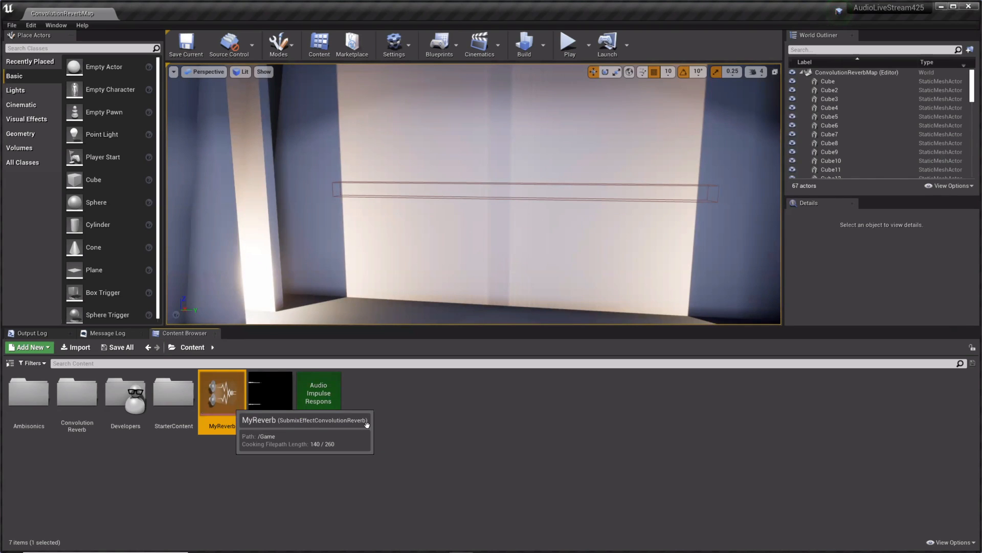
pyautogui.click(371, 416)
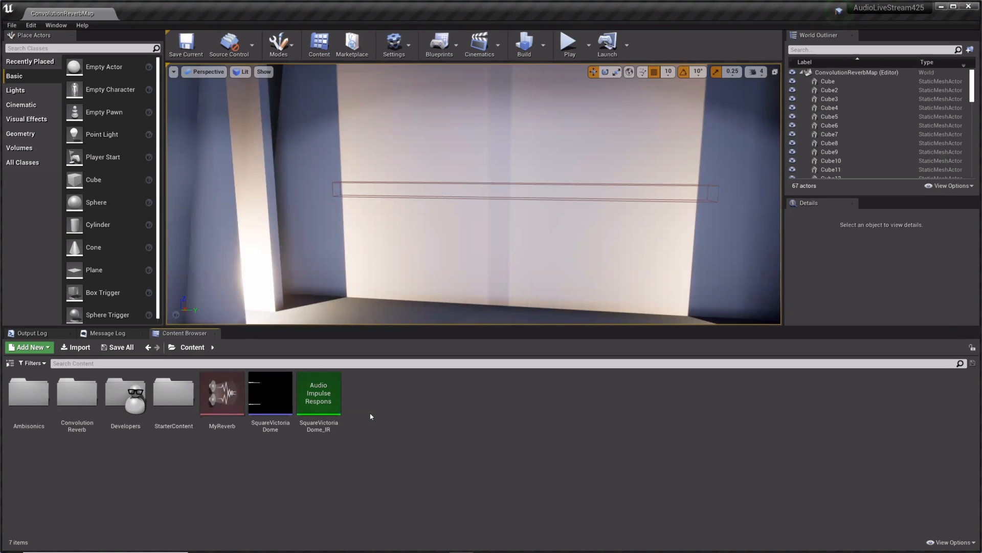
# Step: Create a Sound Attenuation asset in the Content folder and name it MyAttenuation
pyautogui.rightClick(371, 417)
pyautogui.click(392, 427)
pyautogui.rightClick(392, 424)
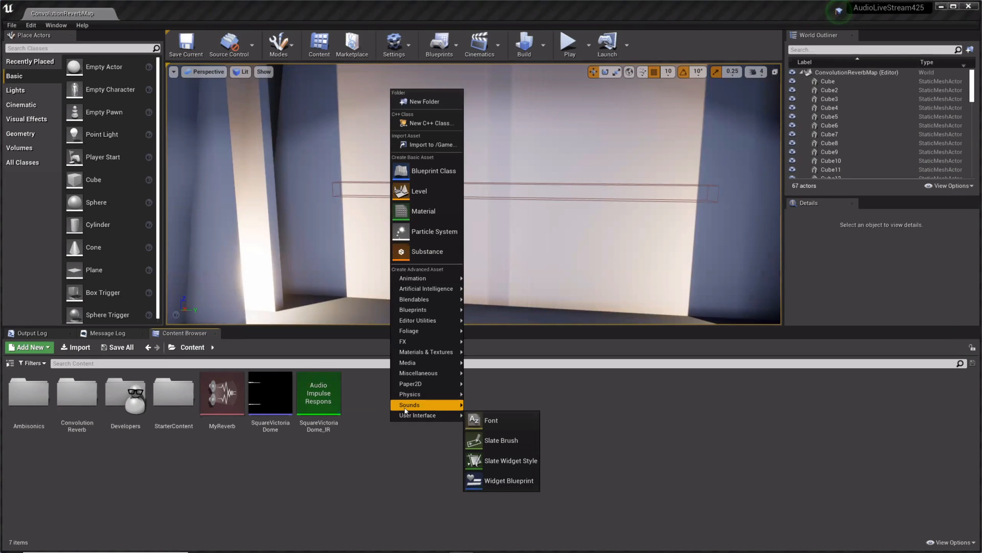
pyautogui.click(487, 409)
pyautogui.write('M')
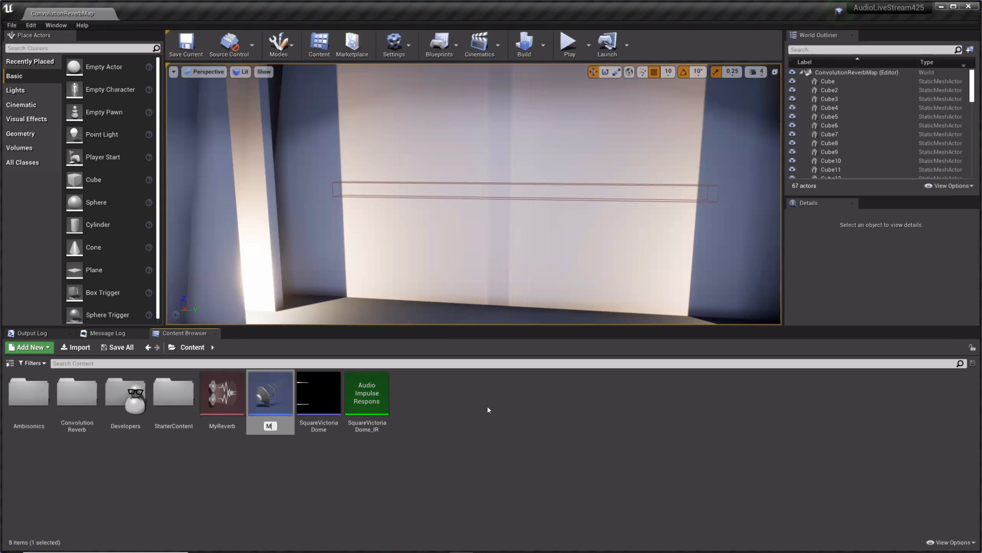
pyautogui.write('yAttenuation')
pyautogui.press('Return')
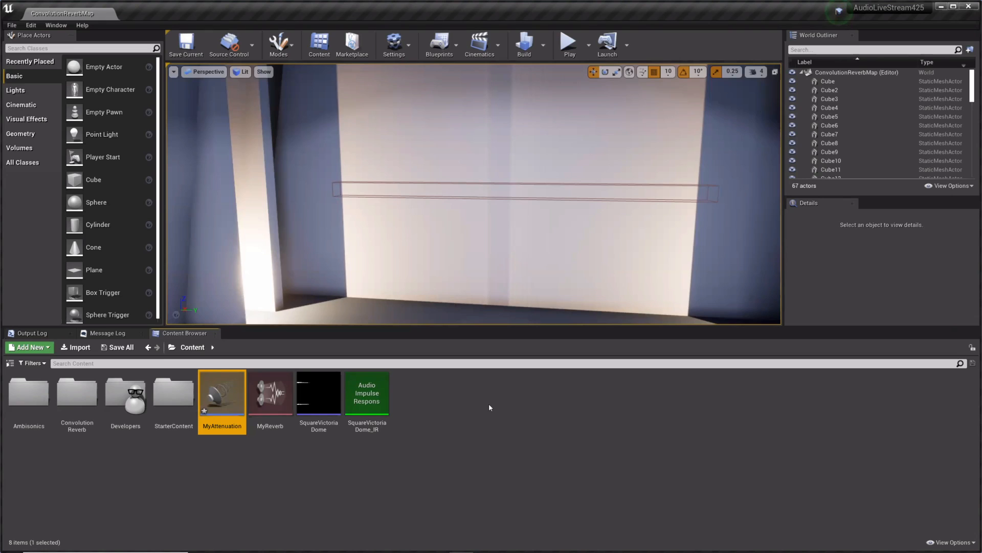
# Step: Open MyAttenuation, enable its submix send and add one expanded entry to the submix send settings
pyautogui.press('Return')
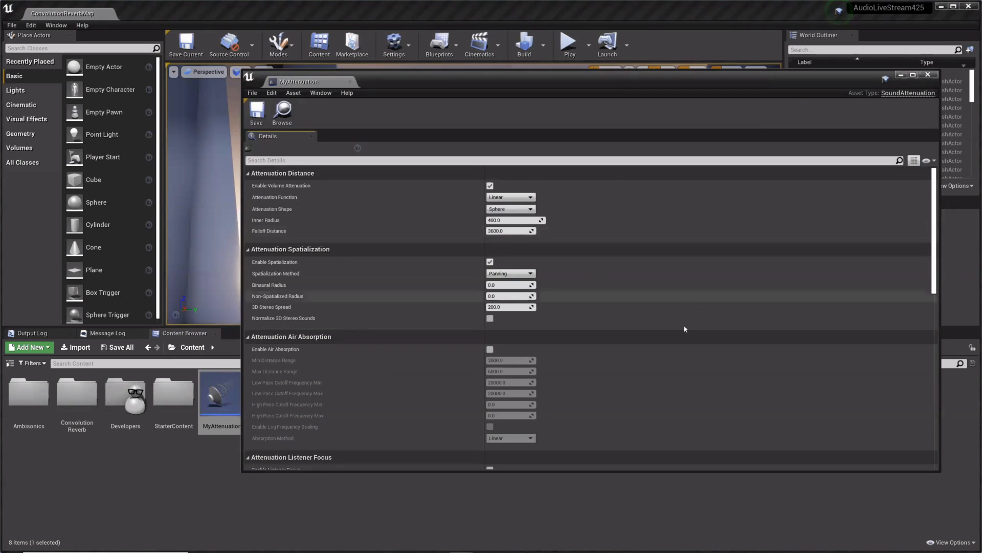
pyautogui.scroll(-5, 824, 328)
pyautogui.scroll(-8, 824, 329)
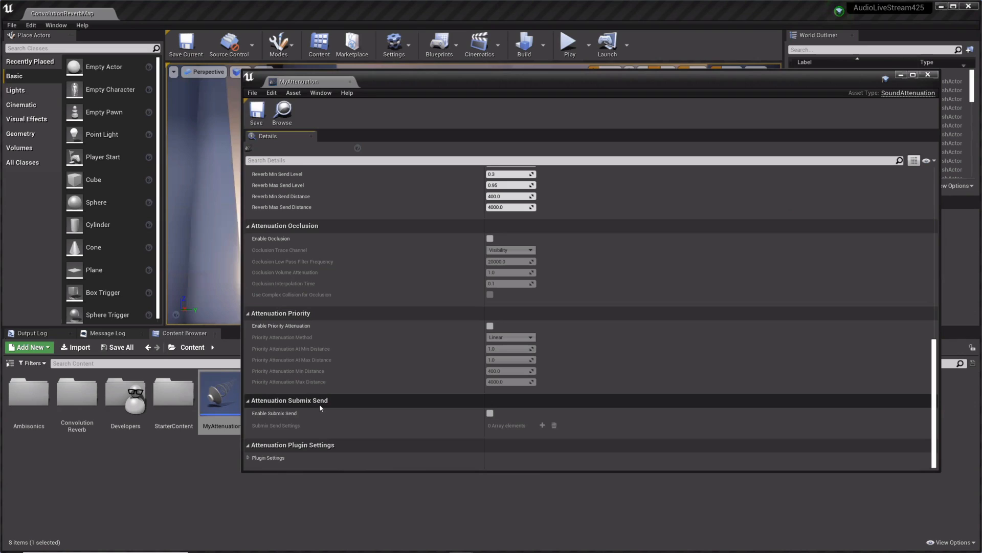
pyautogui.click(489, 413)
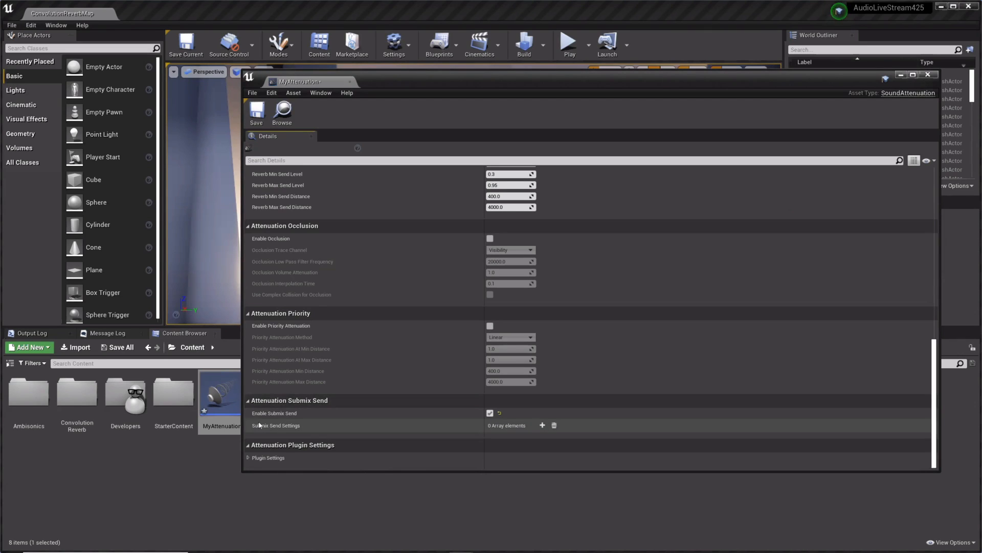
pyautogui.click(254, 438)
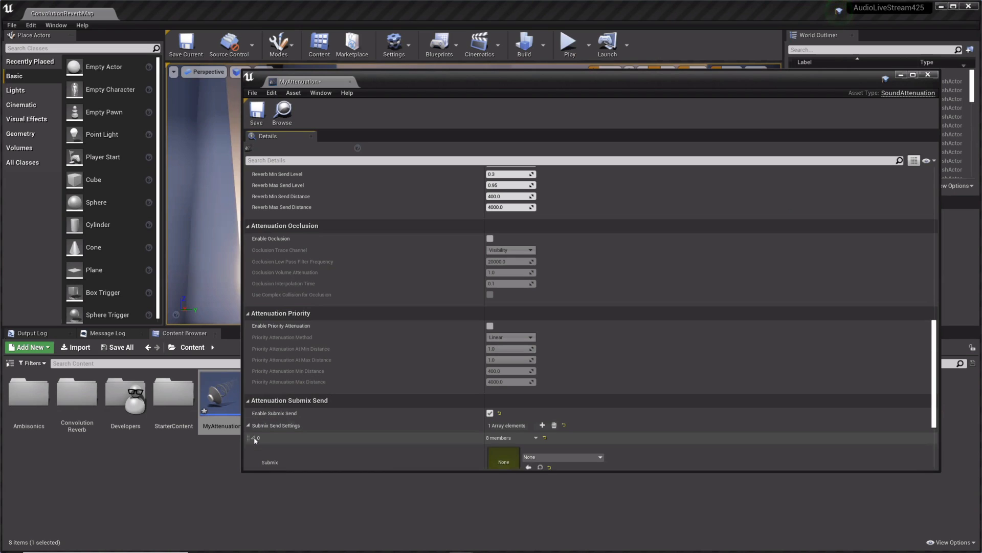
# Step: Compare the new submix send entry's parameters with the attenuation's reverb send settings
pyautogui.scroll(-5, 452, 336)
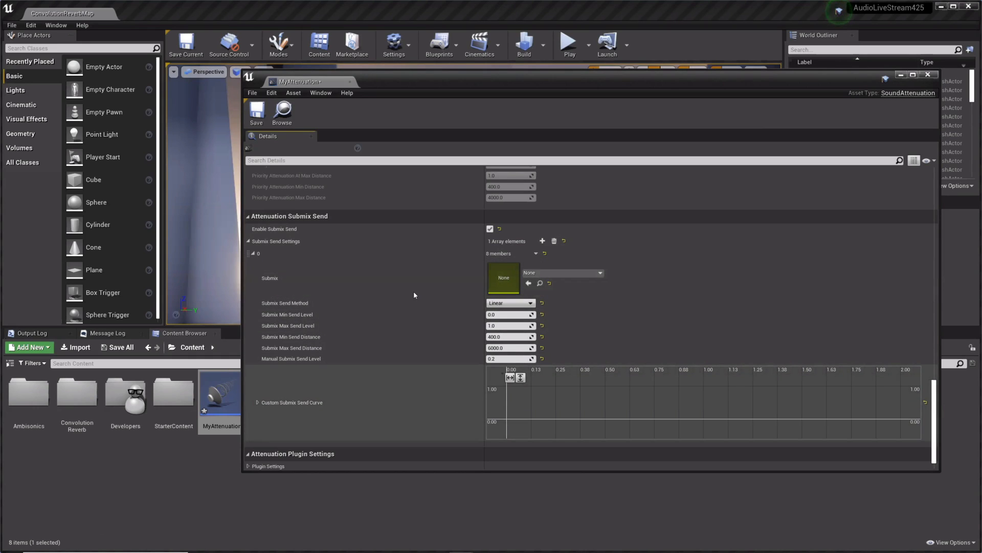
pyautogui.scroll(5, 413, 296)
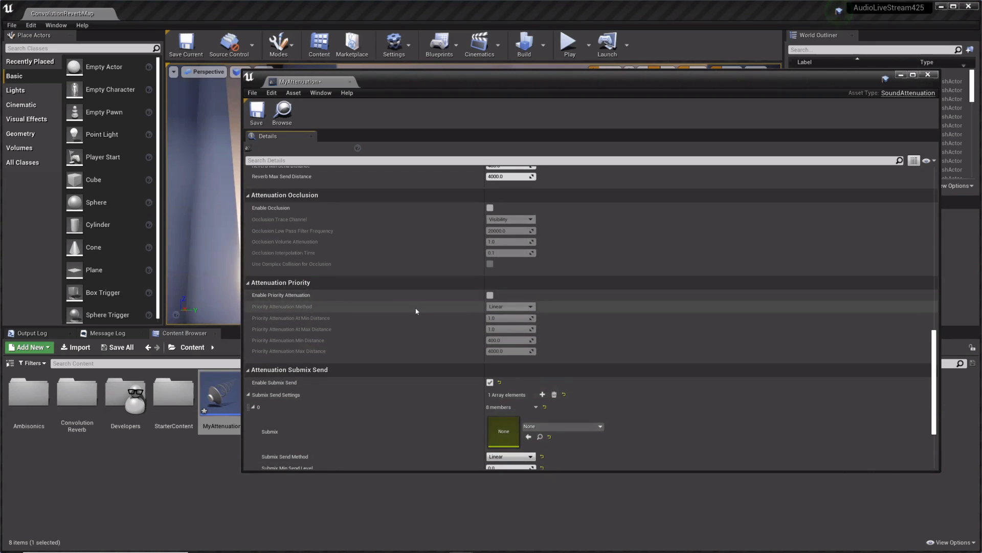
pyautogui.scroll(3, 417, 309)
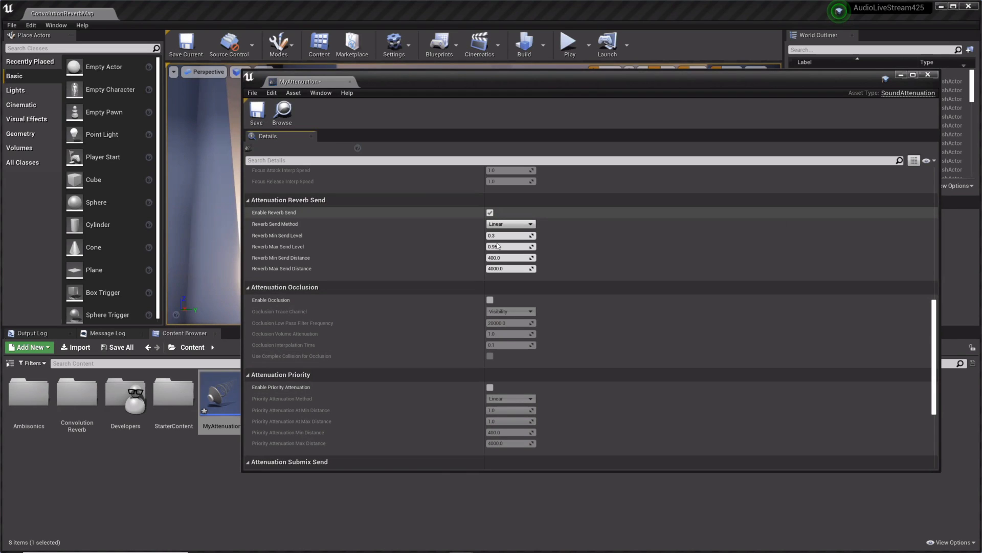
pyautogui.scroll(-2, 401, 340)
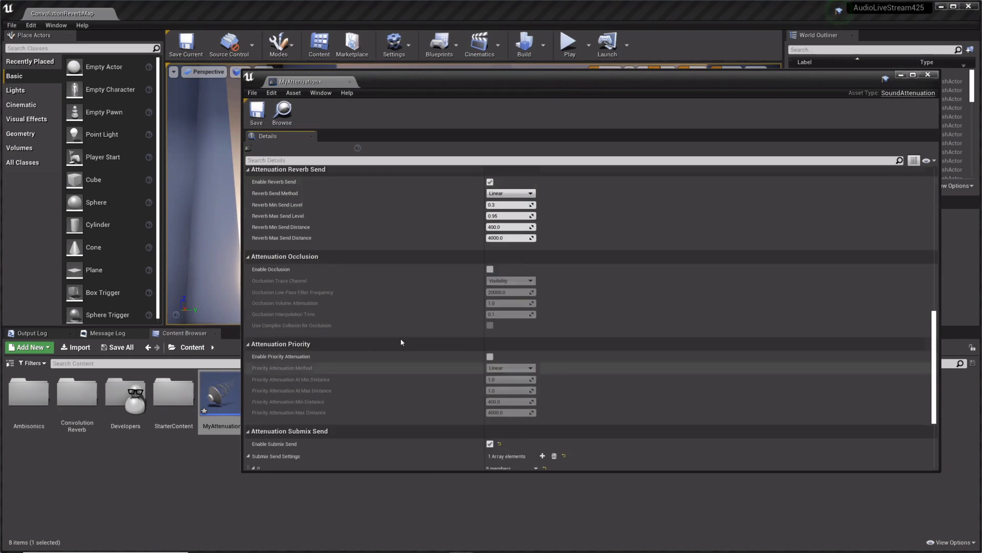
pyautogui.scroll(-5, 401, 336)
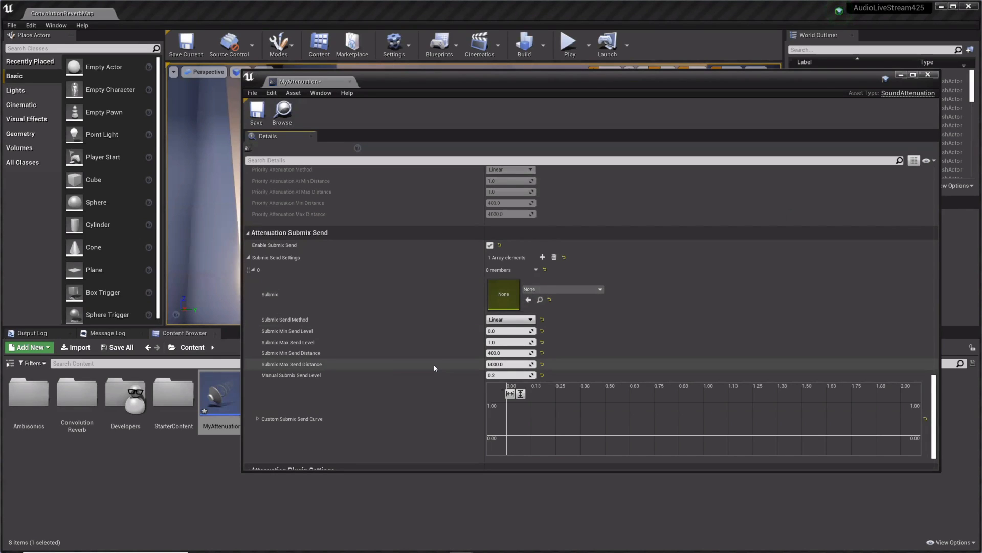
pyautogui.scroll(-1, 428, 325)
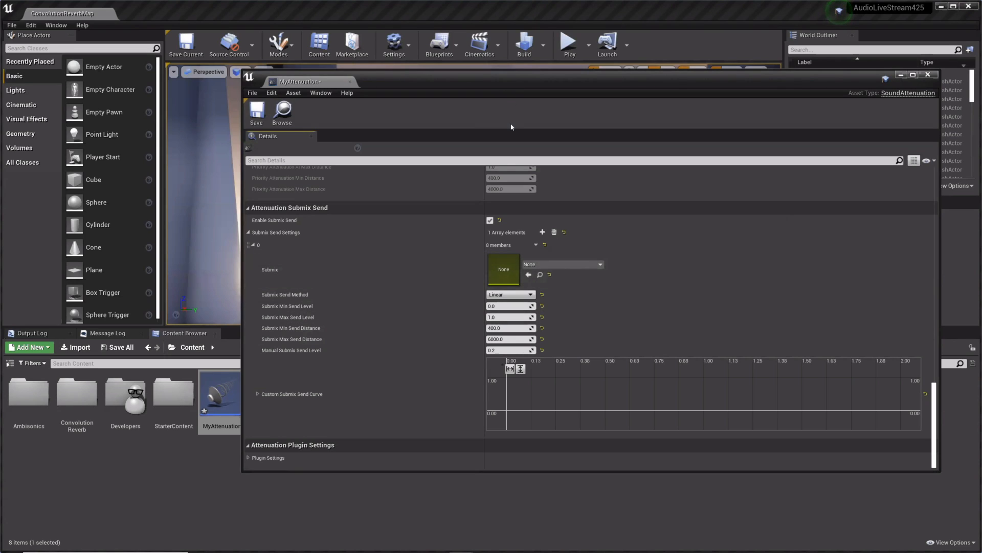
# Step: Review the submixes available for the send entry and its minimum send distance, then close MyAttenuation
pyautogui.click(564, 265)
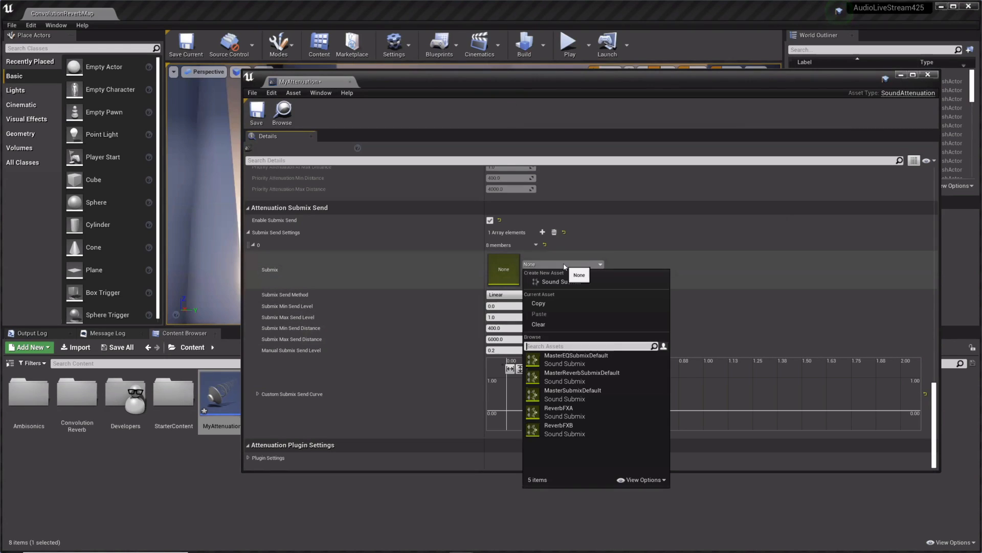
pyautogui.click(564, 265)
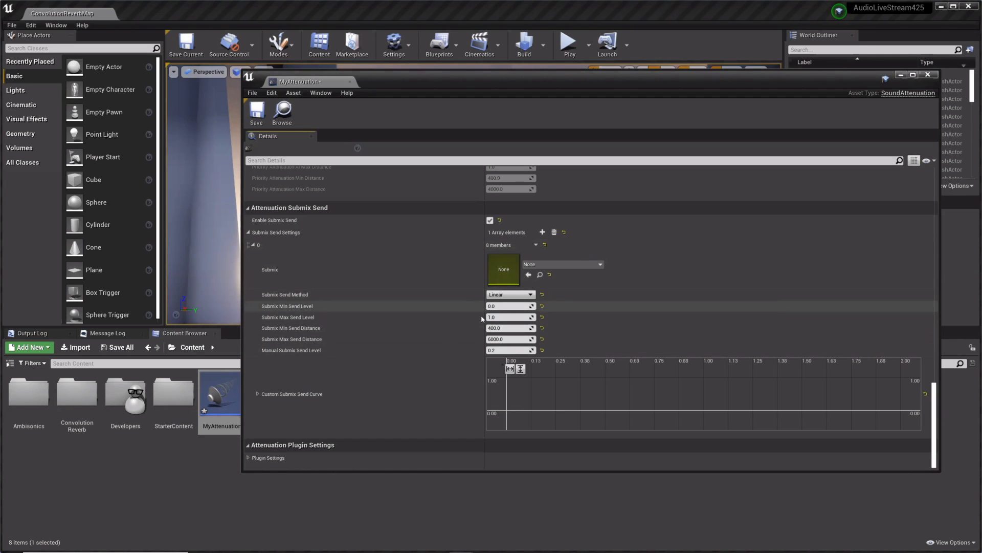
pyautogui.click(509, 329)
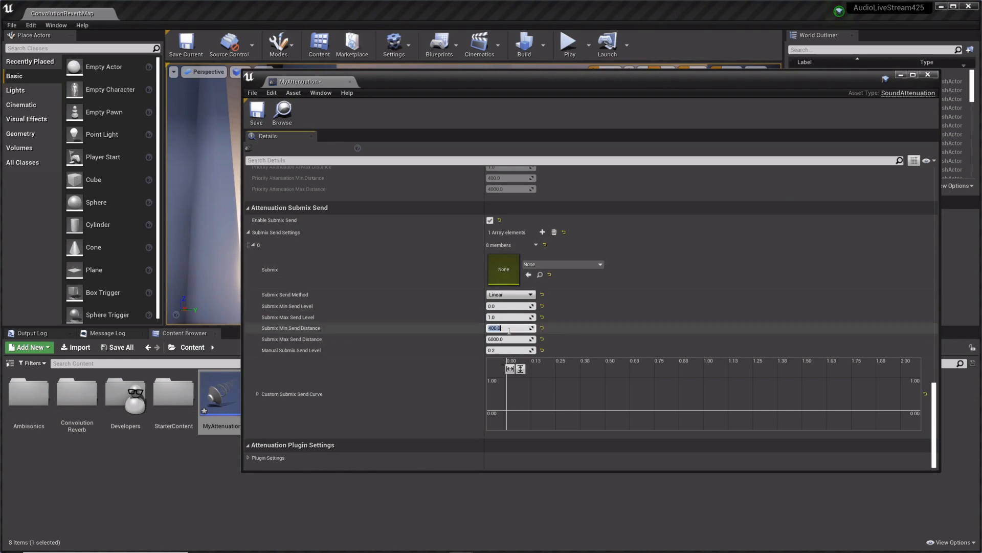
pyautogui.click(928, 75)
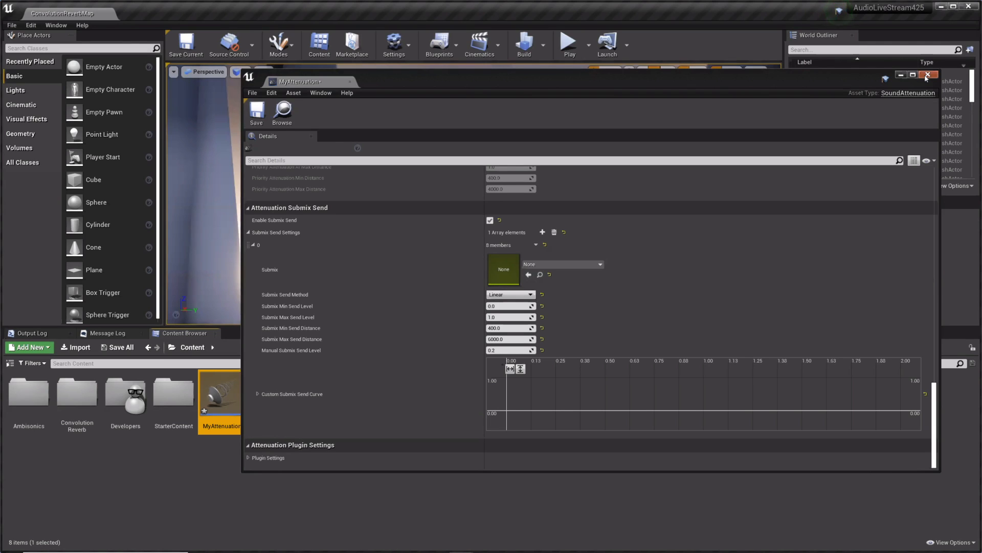
pyautogui.click(927, 76)
pyautogui.click(936, 75)
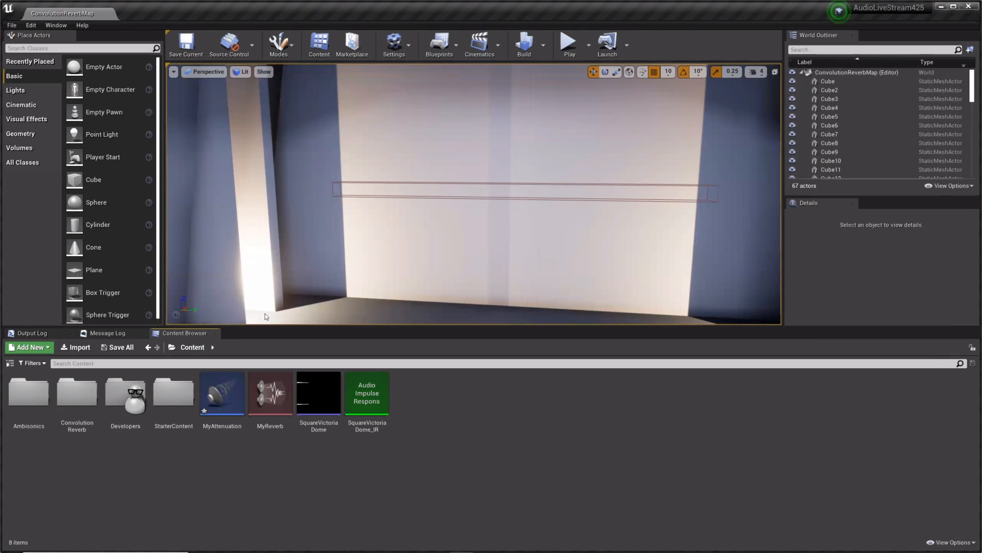
# Step: Open the ConvolutionReverb folder and inspect the ReverbFXA and ReverbFXB submixes and their effect chains
pyautogui.doubleClick(76, 393)
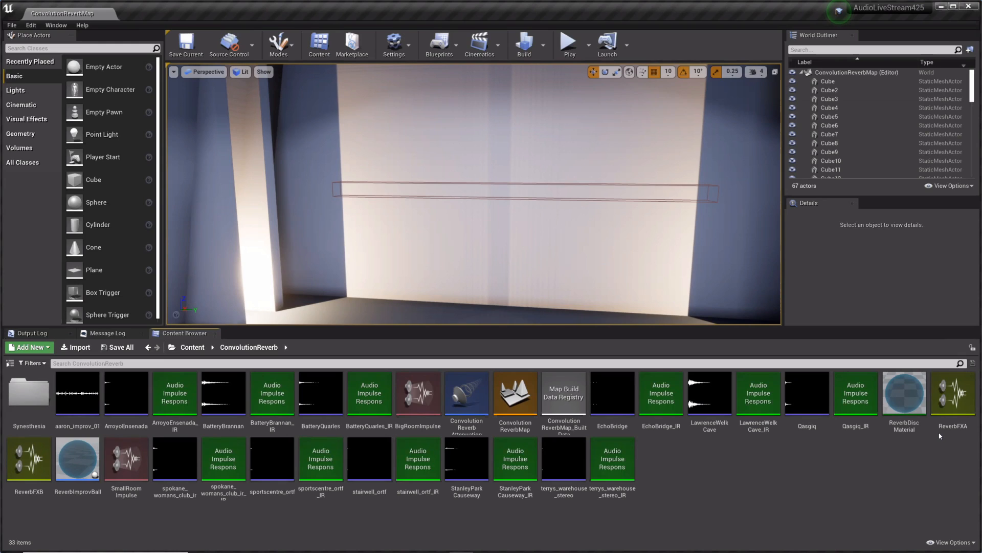
pyautogui.click(940, 421)
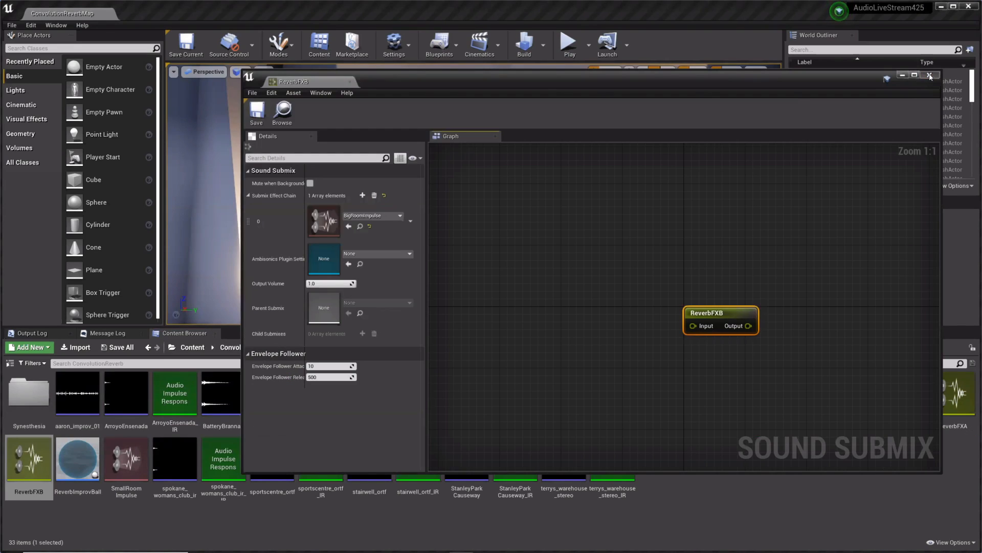
pyautogui.click(747, 453)
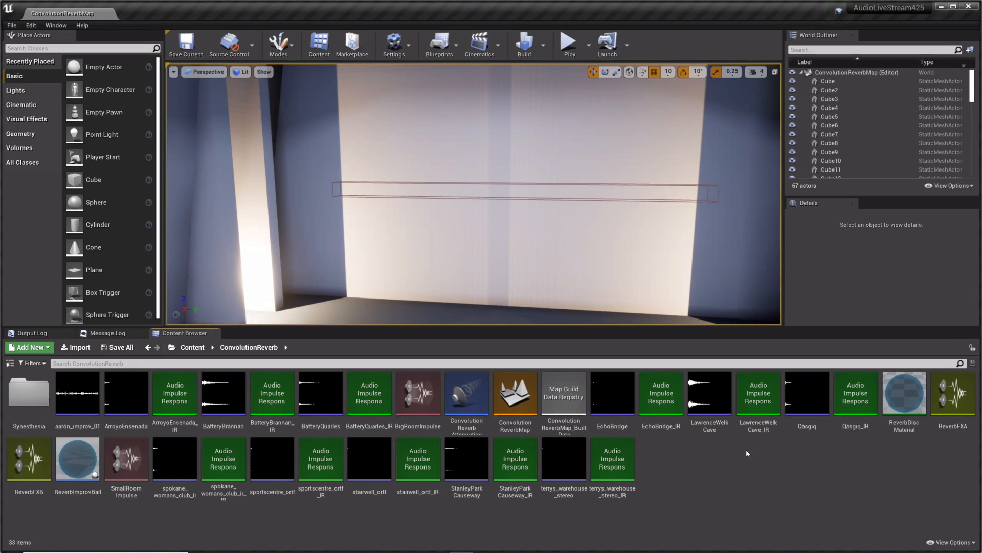
# Step: Preview the LawrenceWelkCave and BatteryBrannan impulse sound waves in the ConvolutionReverb folder
pyautogui.click(126, 460)
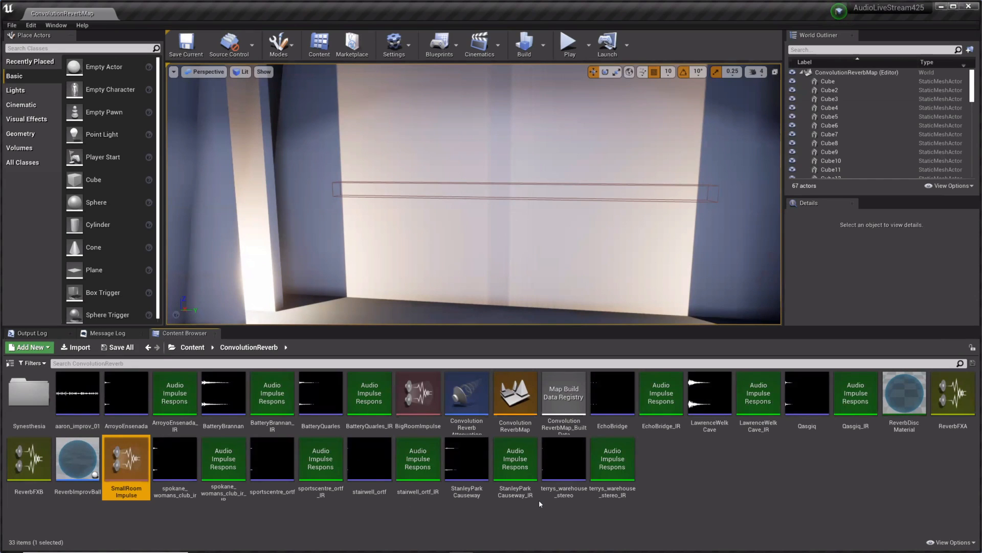
pyautogui.moveTo(710, 395)
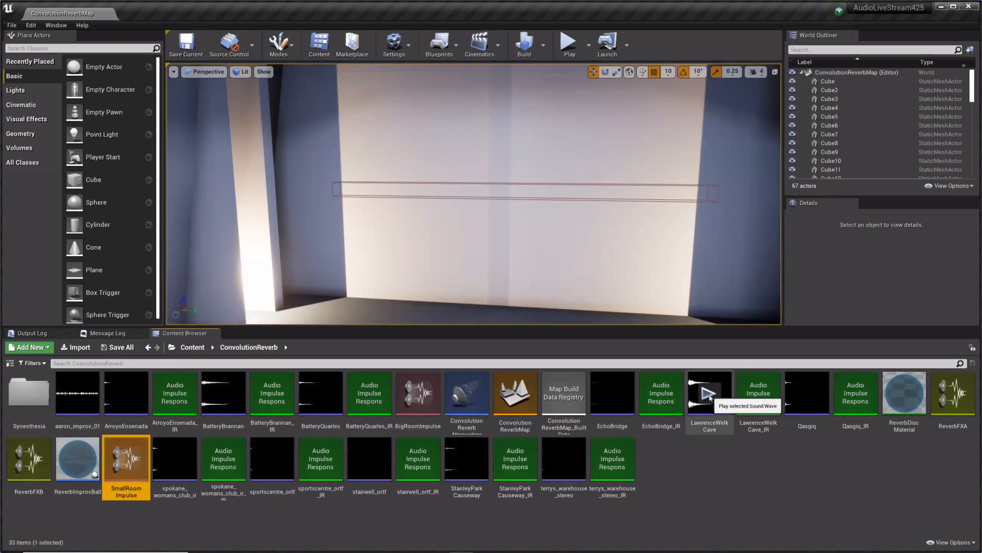
pyautogui.click(710, 396)
pyautogui.click(224, 394)
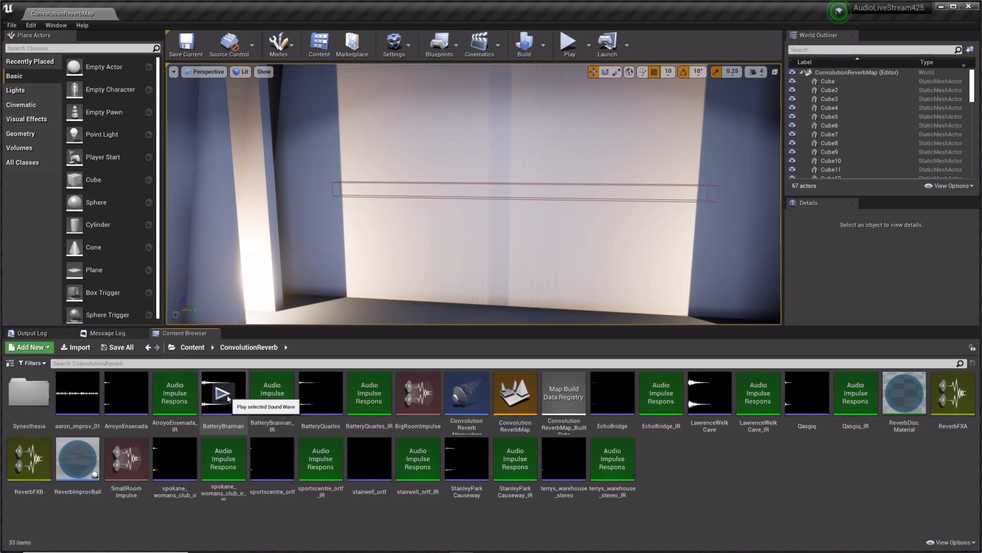
# Step: Play the BatteryBrannan impulse sound wave again and stop its playback
pyautogui.click(223, 394)
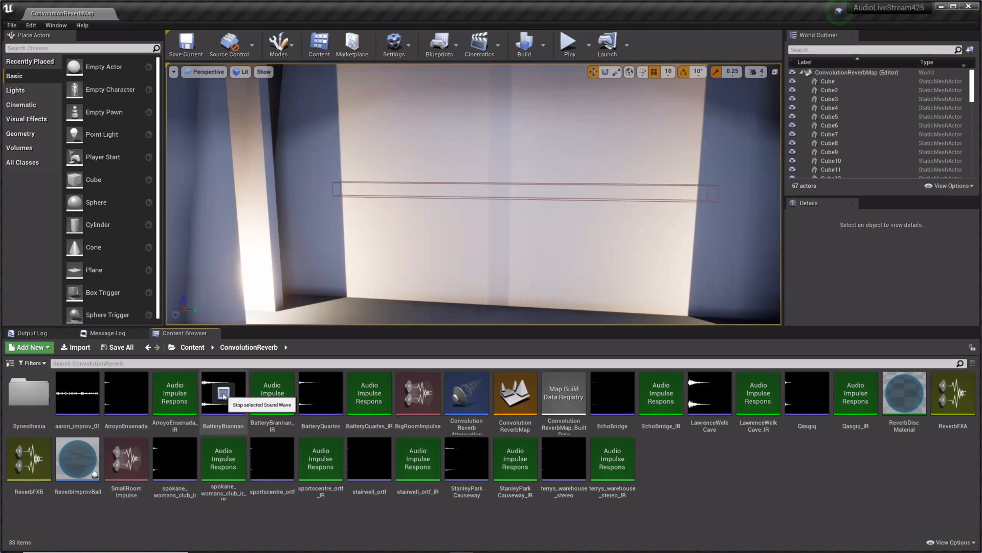
pyautogui.click(224, 395)
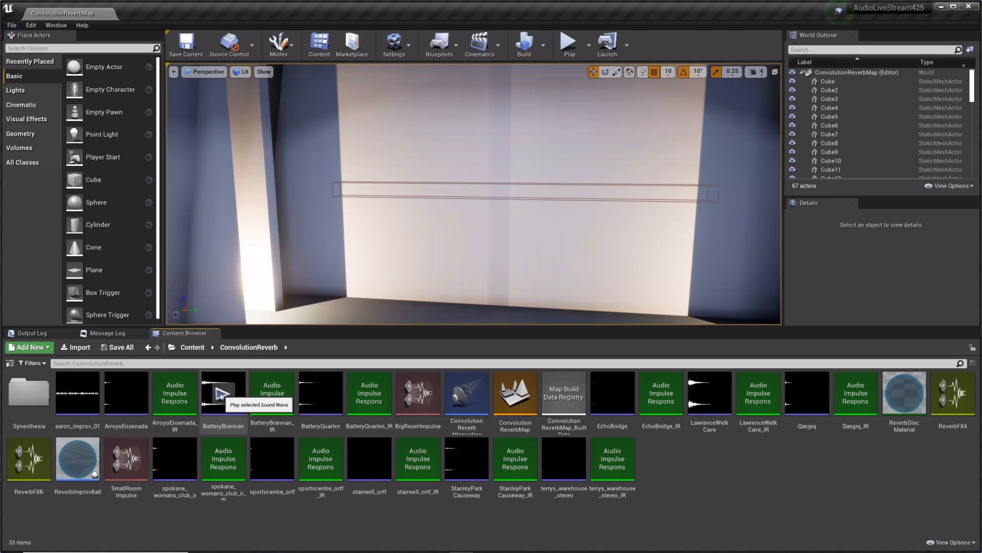
pyautogui.click(221, 394)
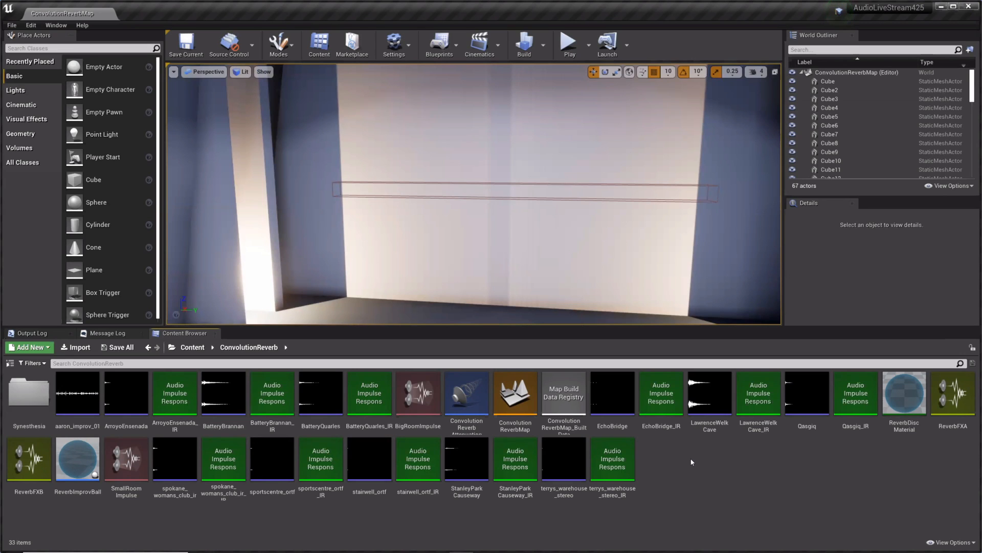
# Step: Find the Audio Volume actor by searching for "audio" and place one on the hall floor near the far wall
pyautogui.moveTo(706, 230); pyautogui.dragTo(665, 215, button='right')
pyautogui.press('w')
pyautogui.press('w')
pyautogui.moveTo(487, 225); pyautogui.dragTo(570, 226, button='right')
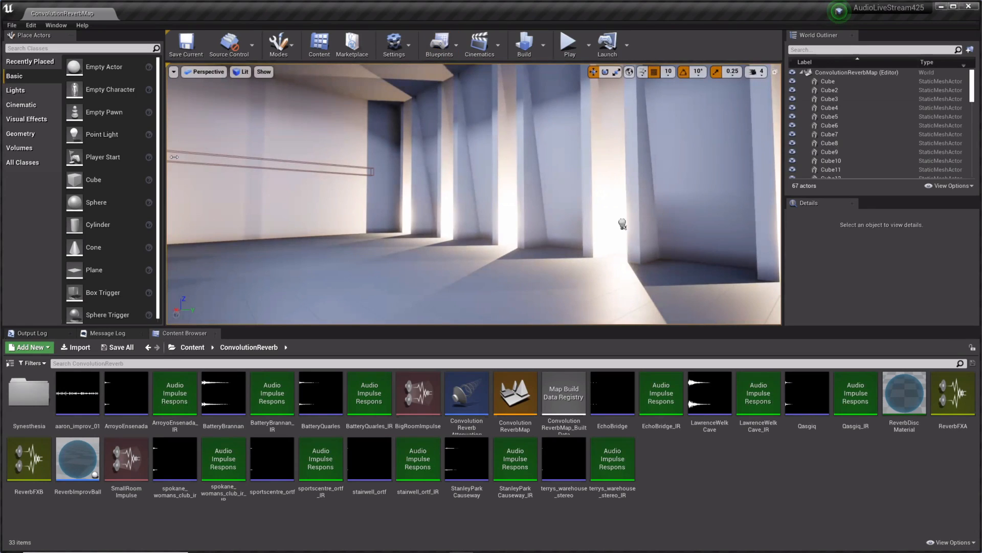
pyautogui.click(66, 48)
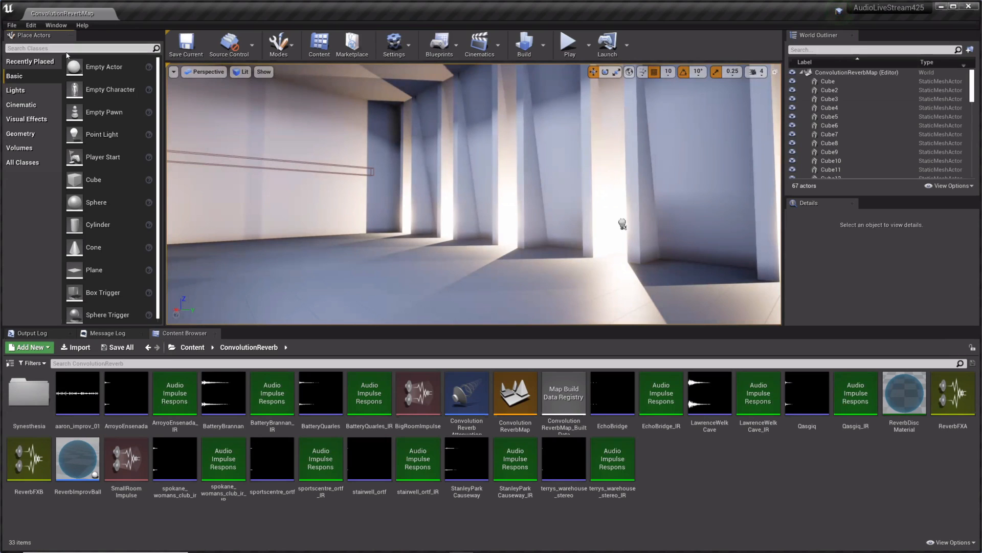
pyautogui.write('audio')
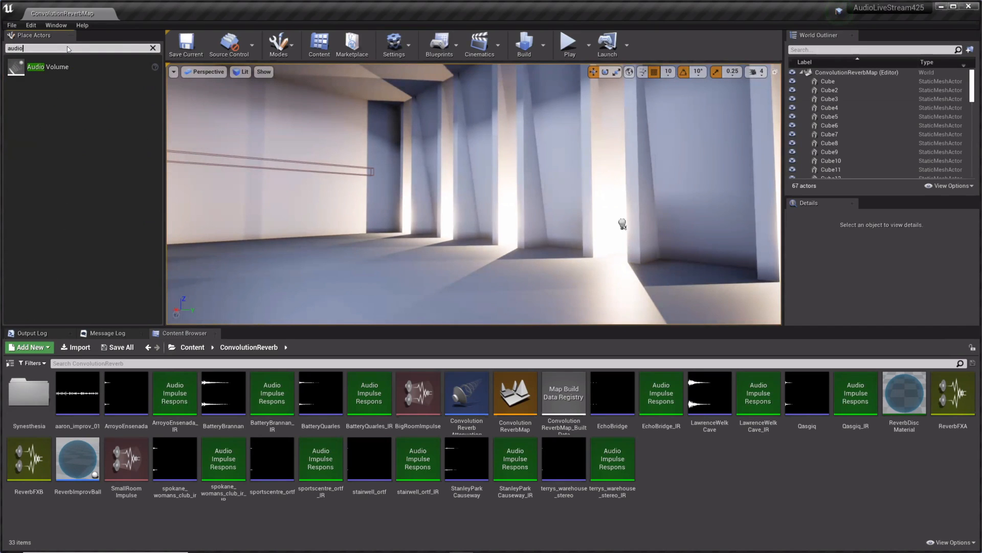
pyautogui.moveTo(58, 67); pyautogui.dragTo(342, 261)
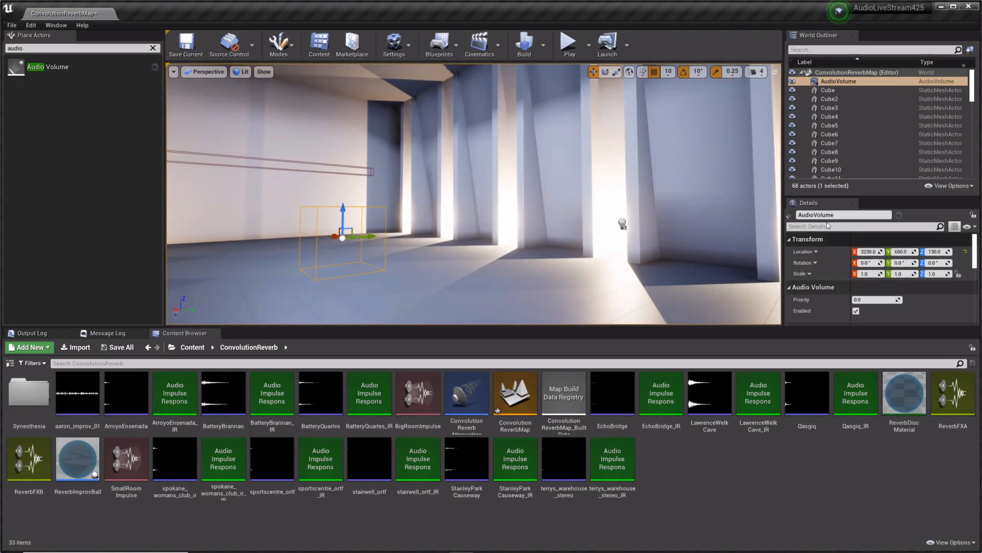
# Step: Expand the AudioVolume's Reverb settings and examine its reverb effect, plugin effect, volume and fade time options
pyautogui.scroll(-10, 832, 287)
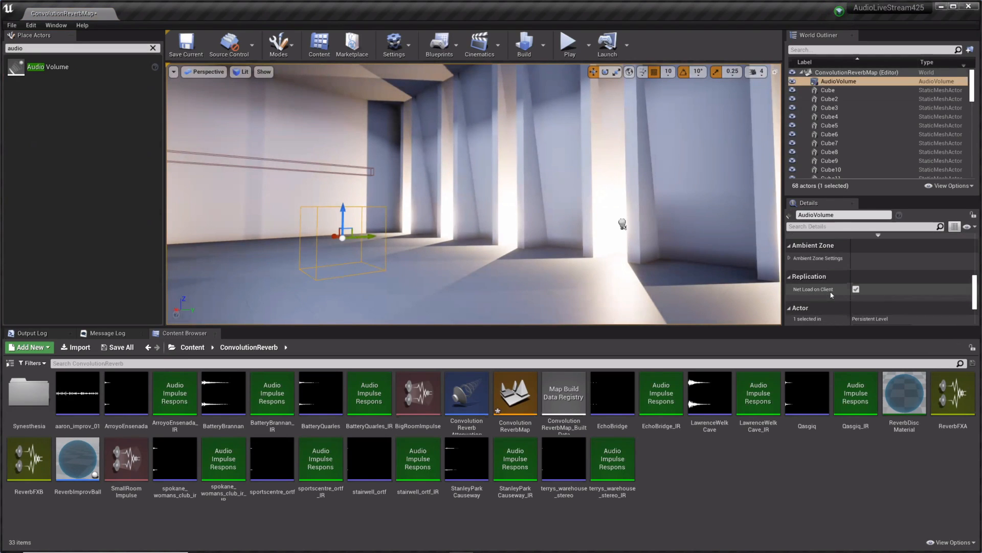
pyautogui.scroll(-5, 832, 296)
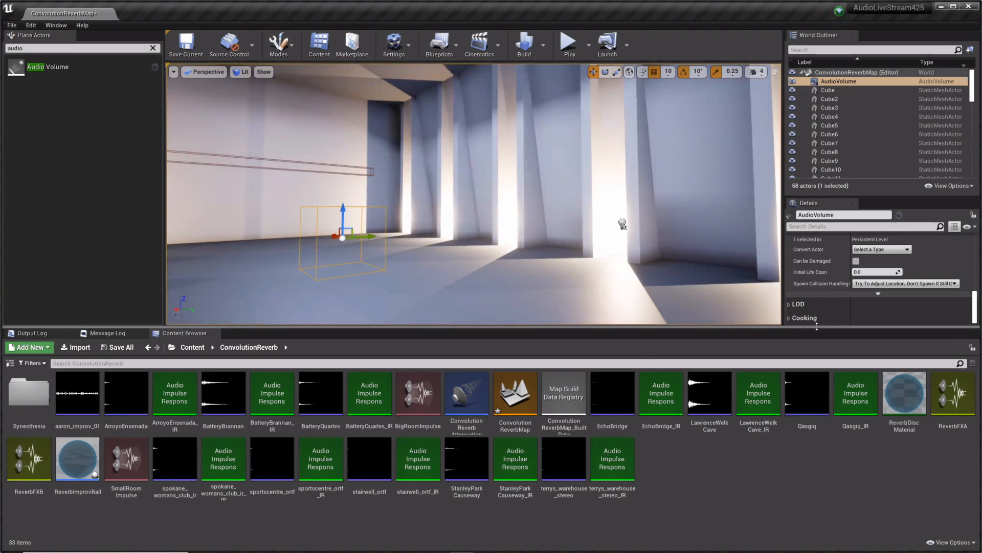
pyautogui.moveTo(817, 327); pyautogui.dragTo(818, 423)
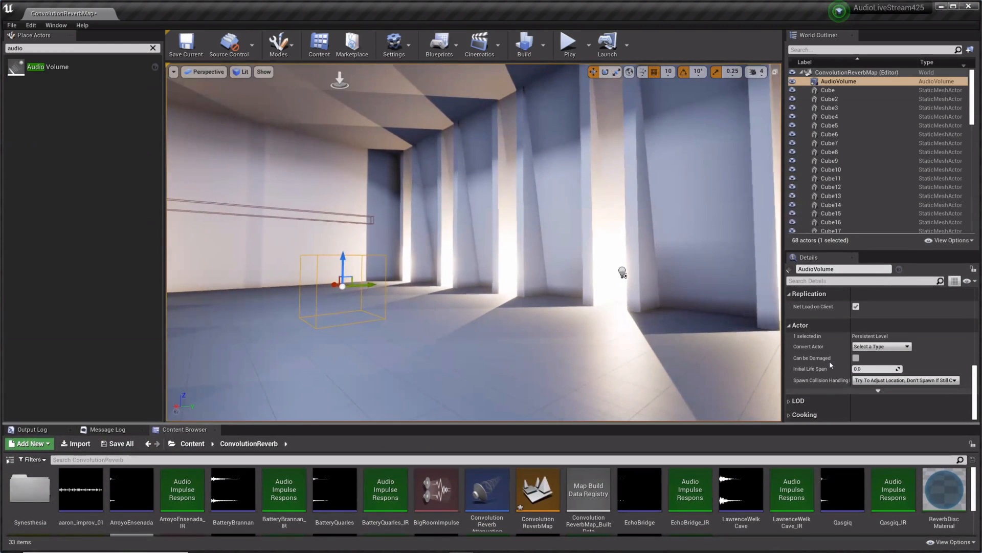
pyautogui.scroll(8, 826, 363)
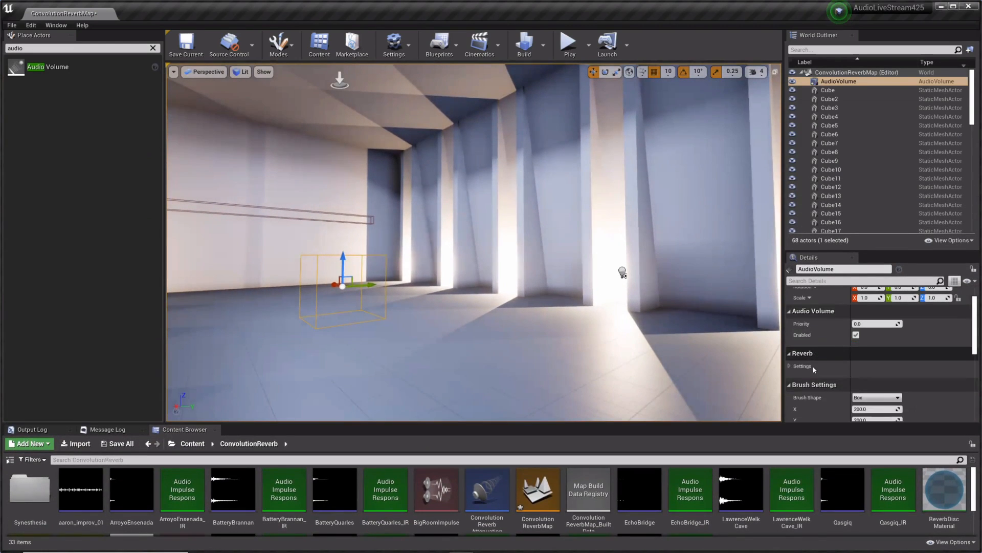
pyautogui.click(790, 367)
pyautogui.scroll(-3, 829, 328)
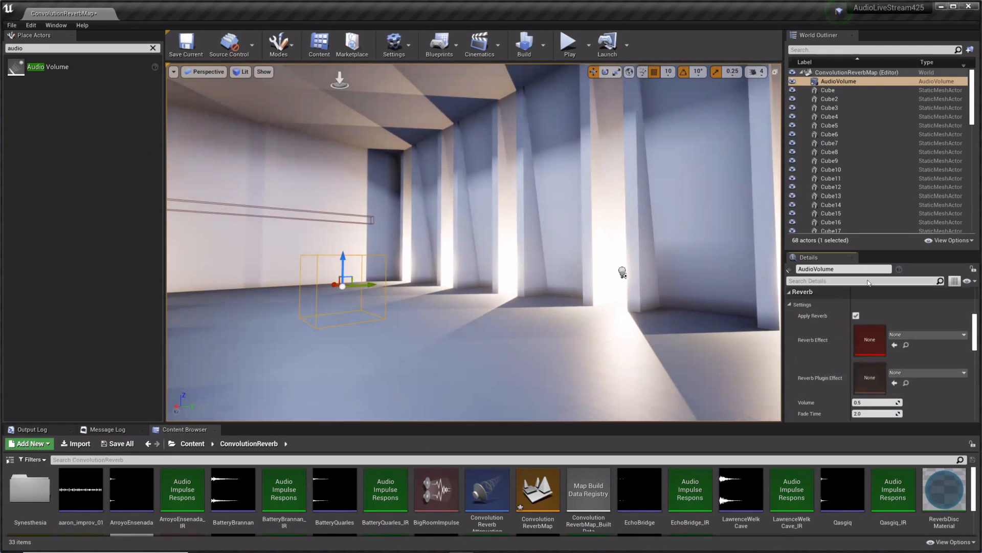
pyautogui.moveTo(879, 256); pyautogui.dragTo(844, 109)
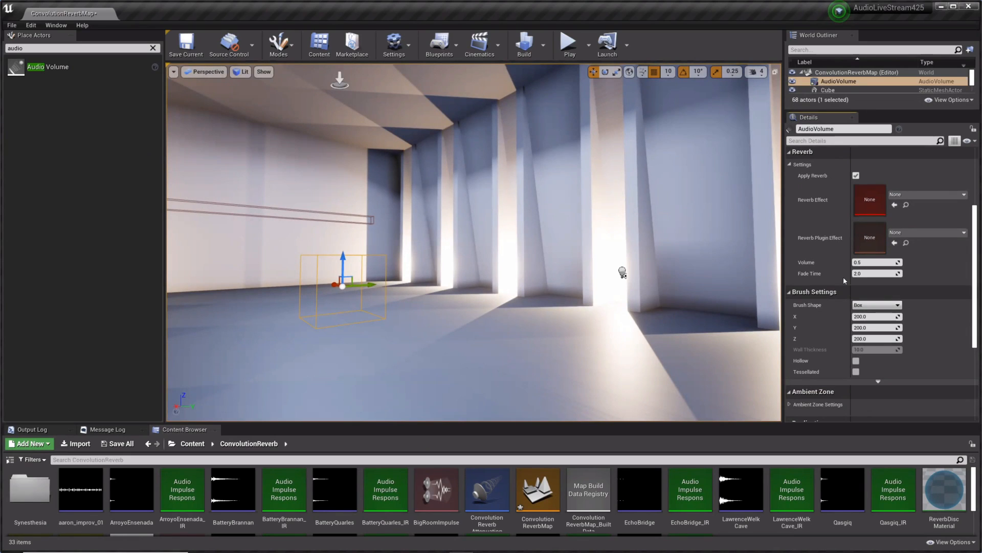
pyautogui.scroll(1, 815, 288)
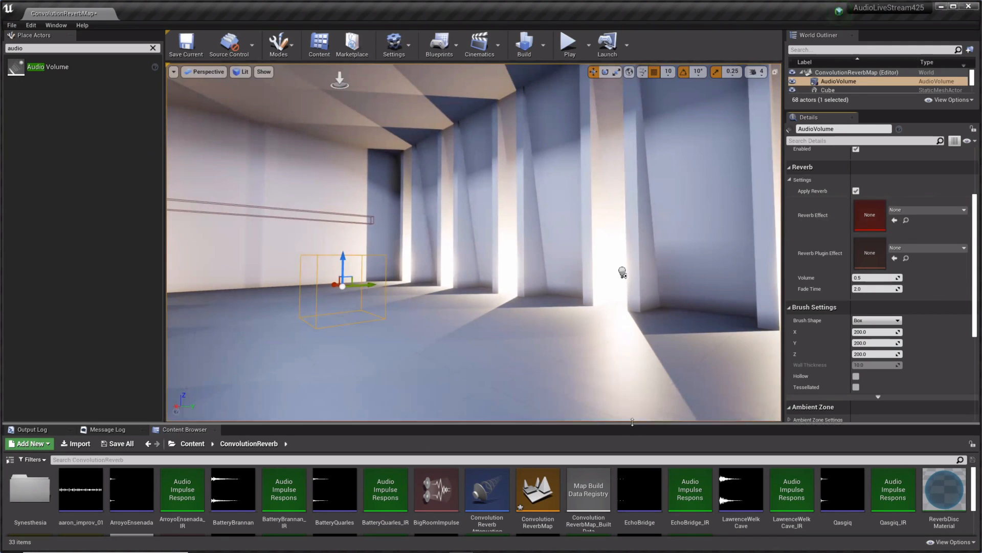
# Step: Review the sound asset types that can be created in the ConvolutionReverb folder, including Source Bus, without creating one
pyautogui.moveTo(632, 421); pyautogui.dragTo(636, 329)
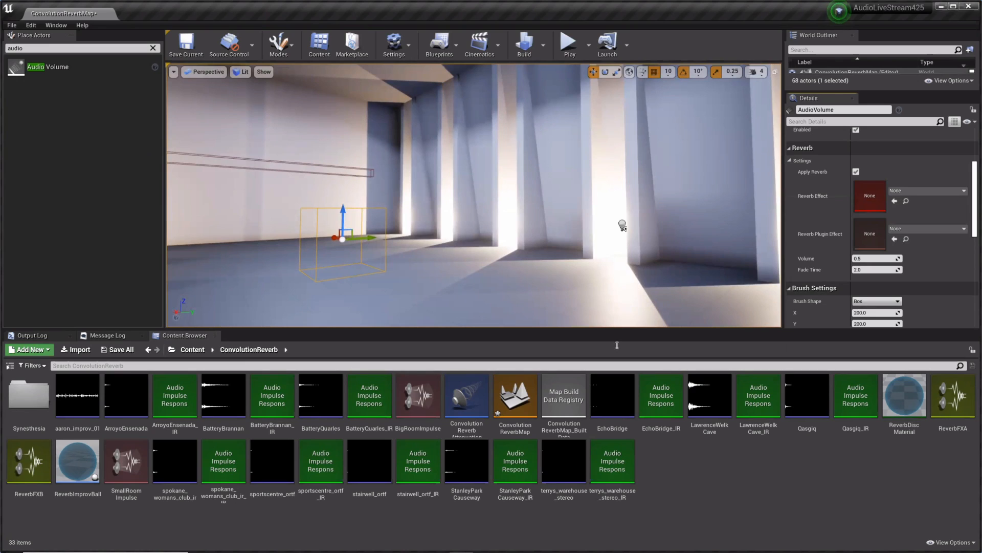
pyautogui.rightClick(689, 486)
pyautogui.moveTo(741, 470)
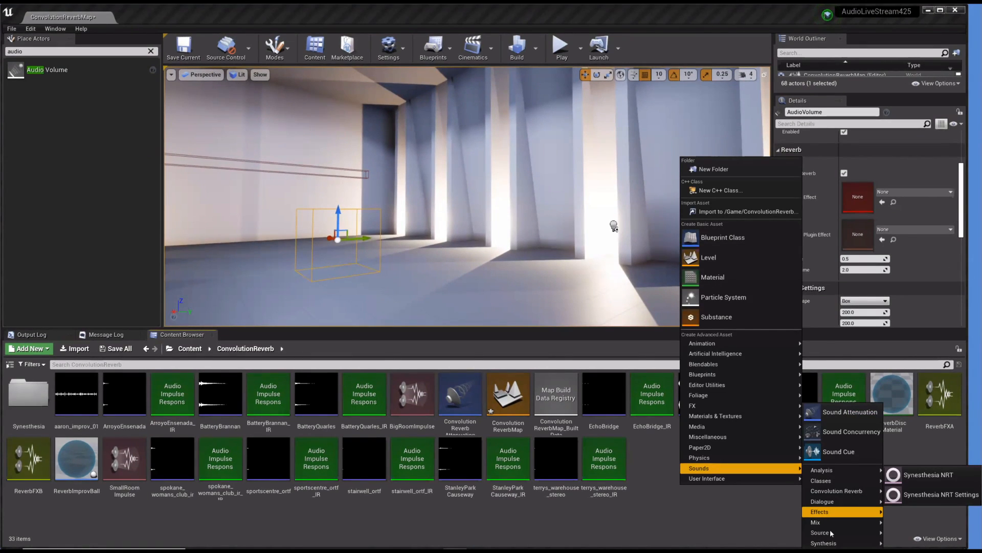
pyautogui.moveTo(831, 532)
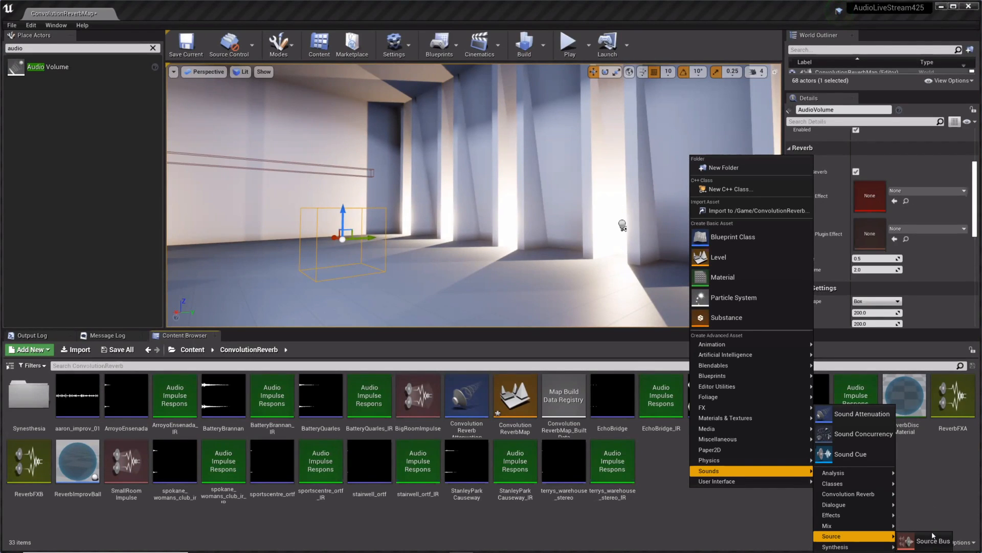
pyautogui.click(788, 486)
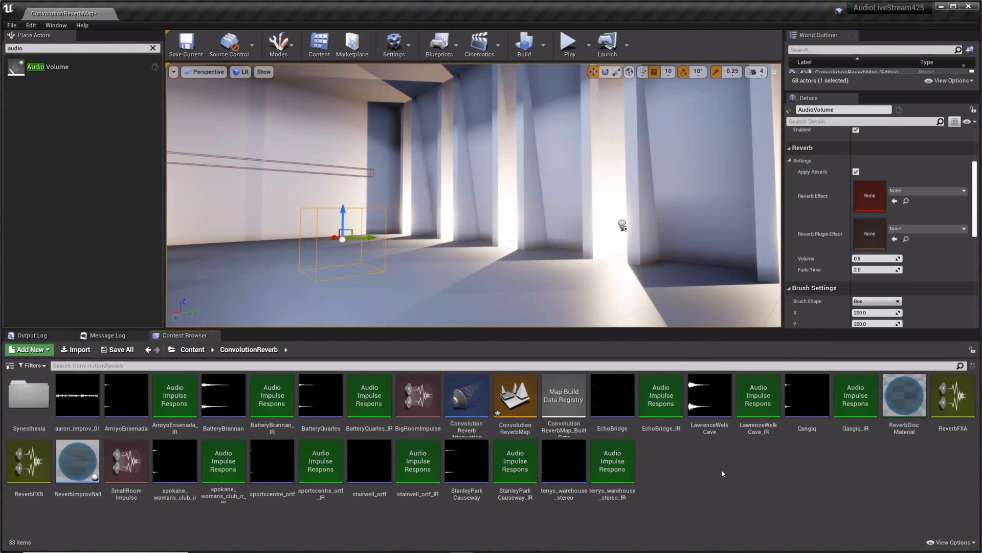
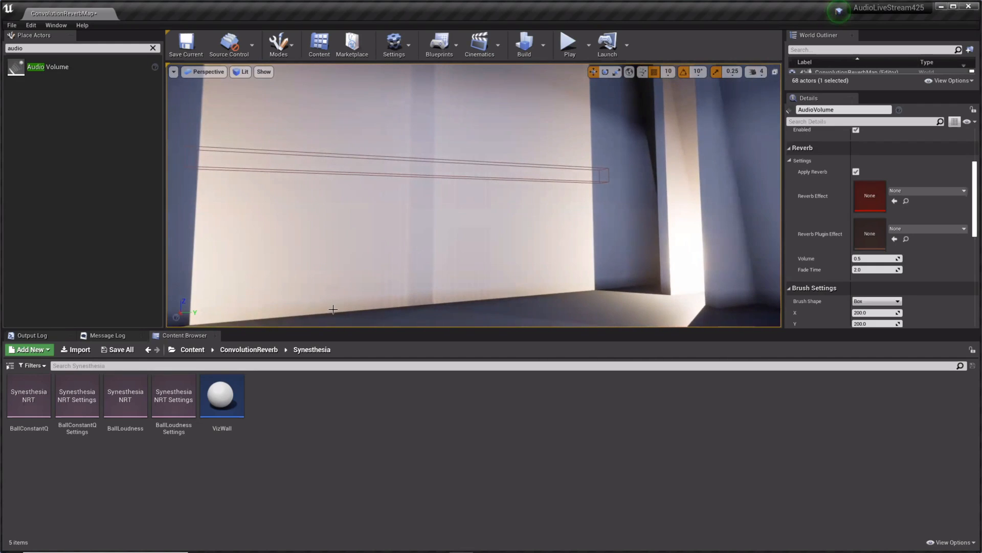
# Step: Select the ReverbImprovBall actor beyond the wall opening, enlarge the actor list, and open the ball's Blueprint for editing
pyautogui.moveTo(535, 232); pyautogui.dragTo(765, 243, button='right')
pyautogui.press('w')
pyautogui.moveTo(463, 176); pyautogui.dragTo(484, 187, button='right')
pyautogui.press('w')
pyautogui.press('s')
pyautogui.press('w')
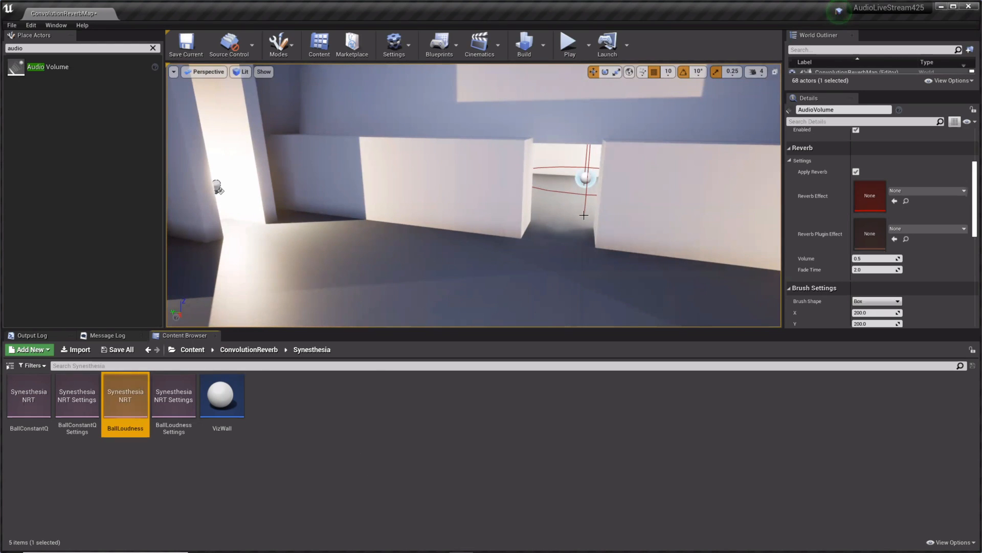
pyautogui.moveTo(582, 214); pyautogui.dragTo(690, 209, button='right')
pyautogui.press('w')
pyautogui.press('a')
pyautogui.press('s')
pyautogui.moveTo(533, 166); pyautogui.dragTo(493, 164, button='right')
pyautogui.press('w')
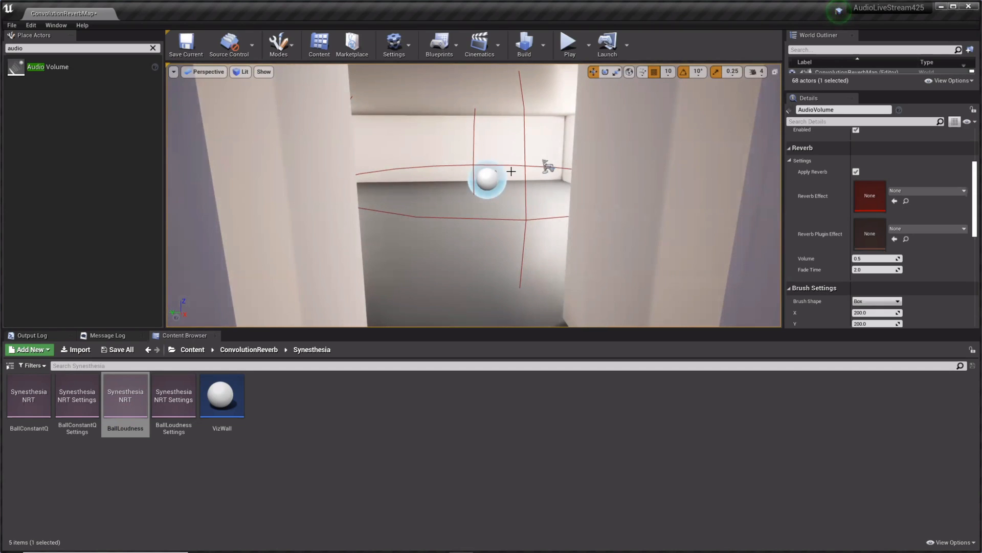
pyautogui.moveTo(488, 186); pyautogui.dragTo(441, 182, button='right')
pyautogui.press('s')
pyautogui.press('w')
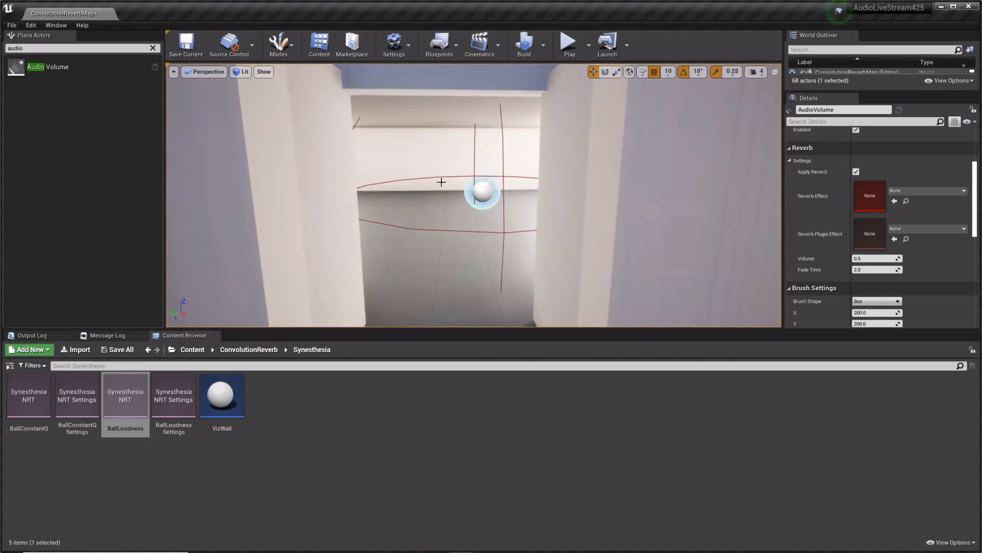
pyautogui.click(483, 186)
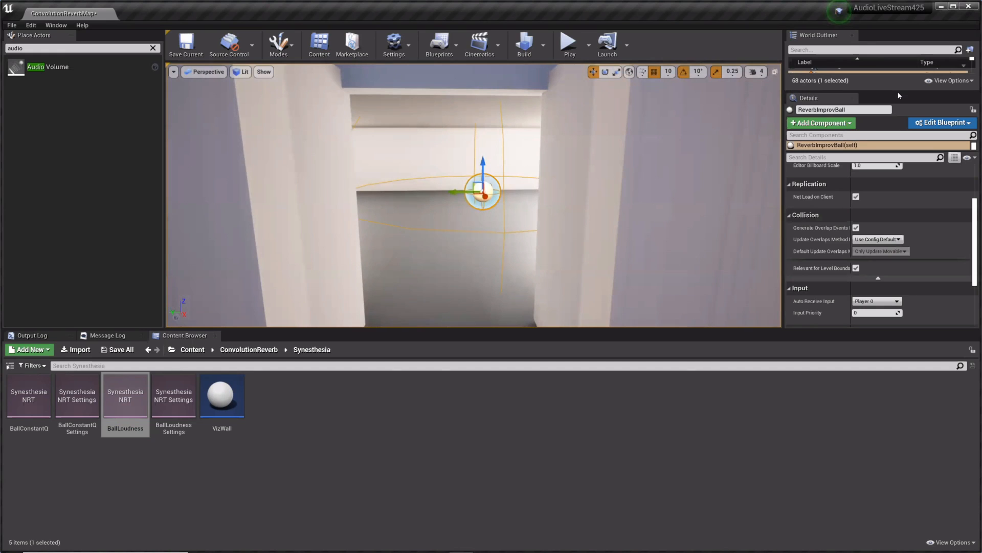
pyautogui.moveTo(898, 92); pyautogui.dragTo(942, 244)
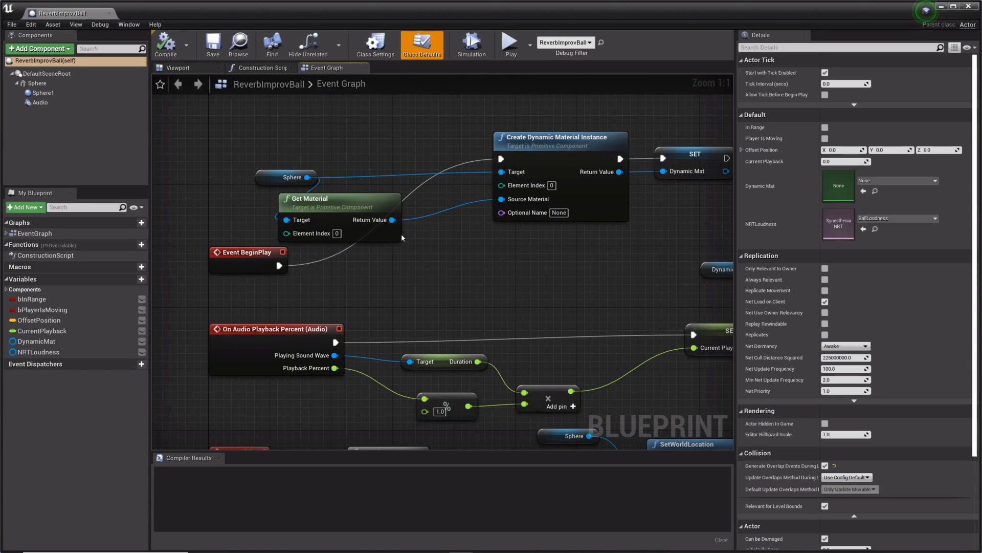
# Step: Examine the NRTLoudness variable and the On Audio Playback Percent nodes in the ReverbImprovBall event graph
pyautogui.click(41, 354)
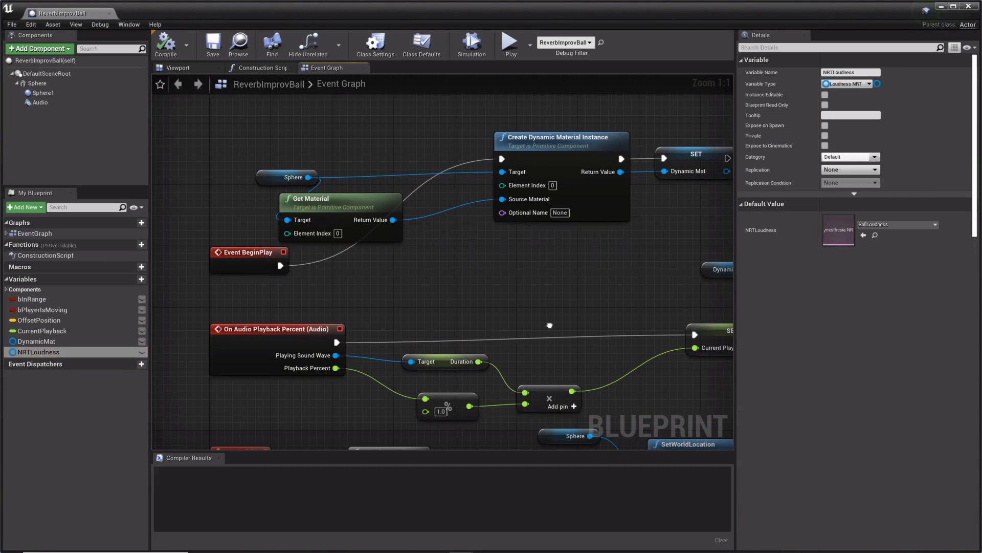
pyautogui.moveTo(549, 324); pyautogui.dragTo(567, 336, button='right')
pyautogui.moveTo(387, 278); pyautogui.dragTo(612, 272, button='right')
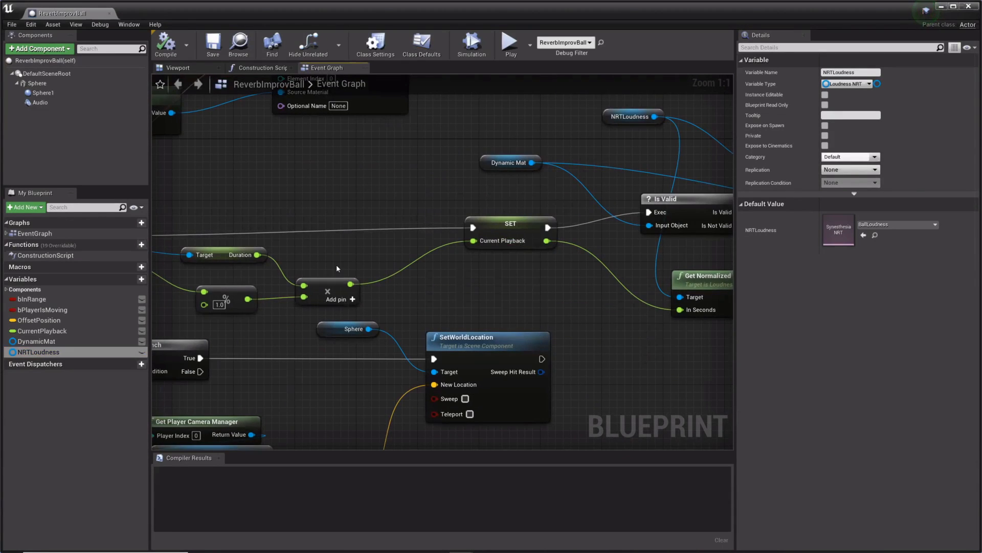
pyautogui.moveTo(336, 264); pyautogui.dragTo(424, 264, button='right')
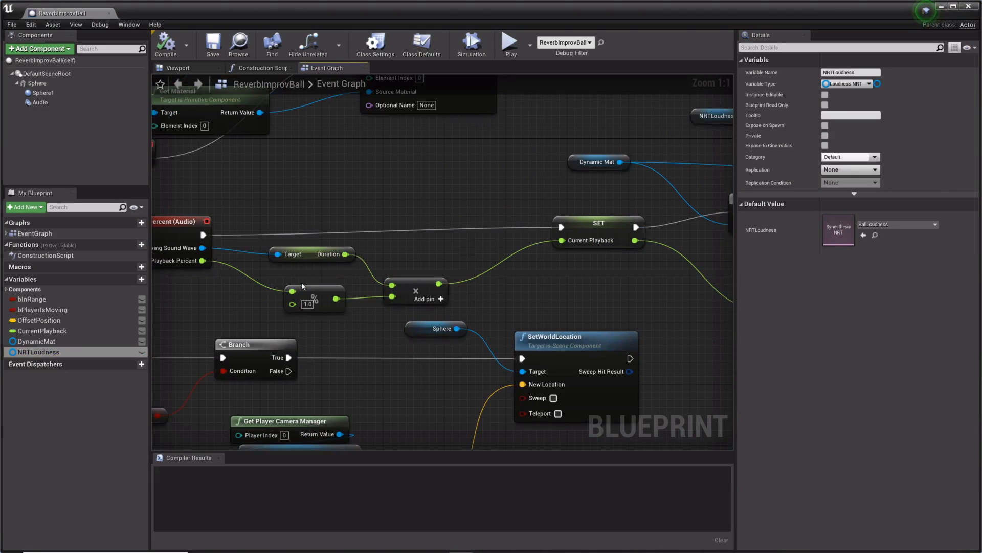
pyautogui.moveTo(302, 285); pyautogui.dragTo(328, 305, button='right')
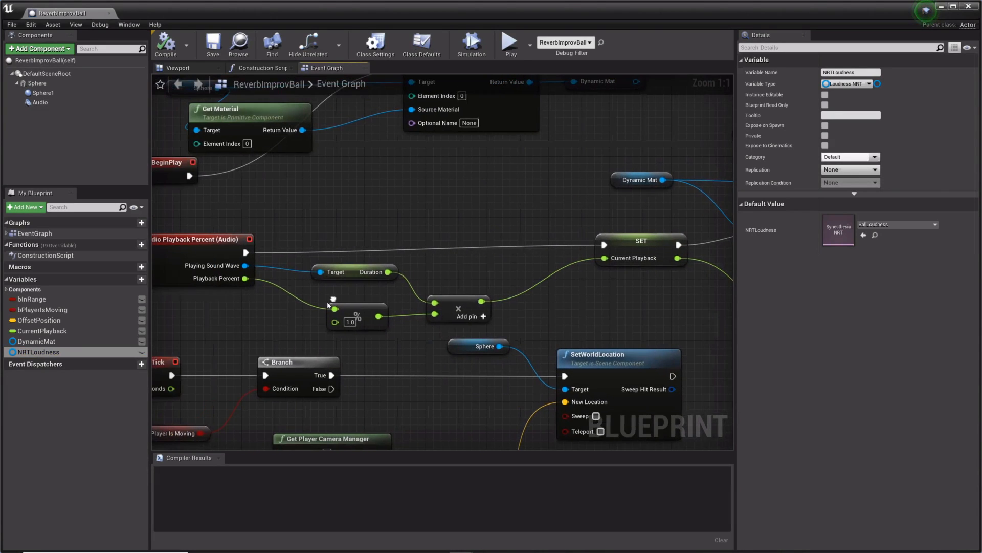
pyautogui.moveTo(695, 289); pyautogui.dragTo(449, 294, button='right')
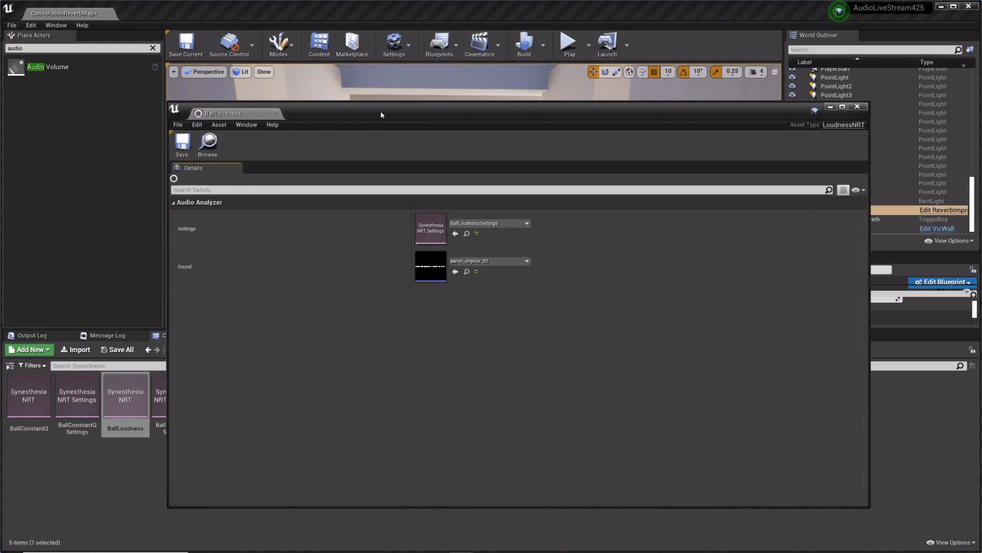
# Step: Review the BallLoudness analyzer asset and the Curve Type options in BallLoudnessSettings, and close their editor window
pyautogui.moveTo(377, 112); pyautogui.dragTo(440, 115)
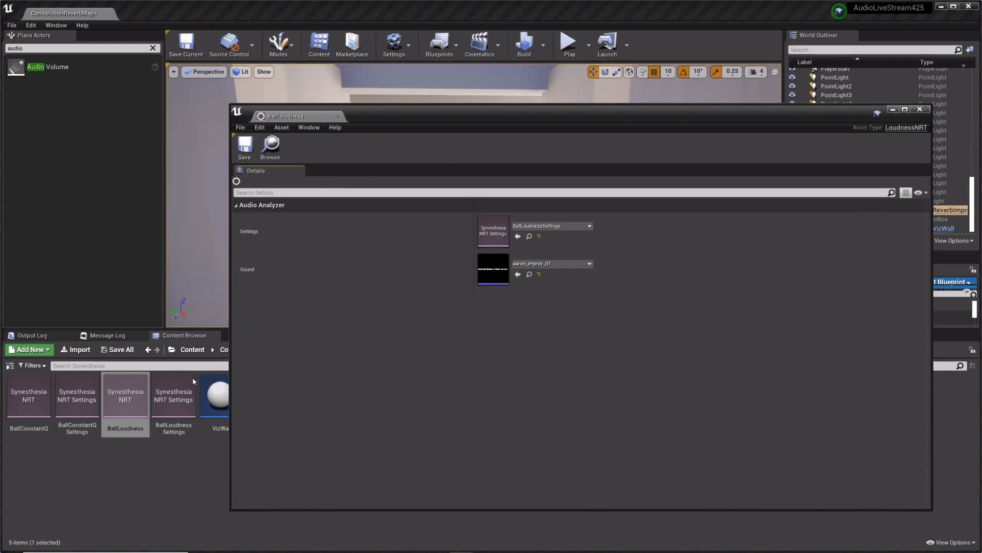
pyautogui.doubleClick(174, 410)
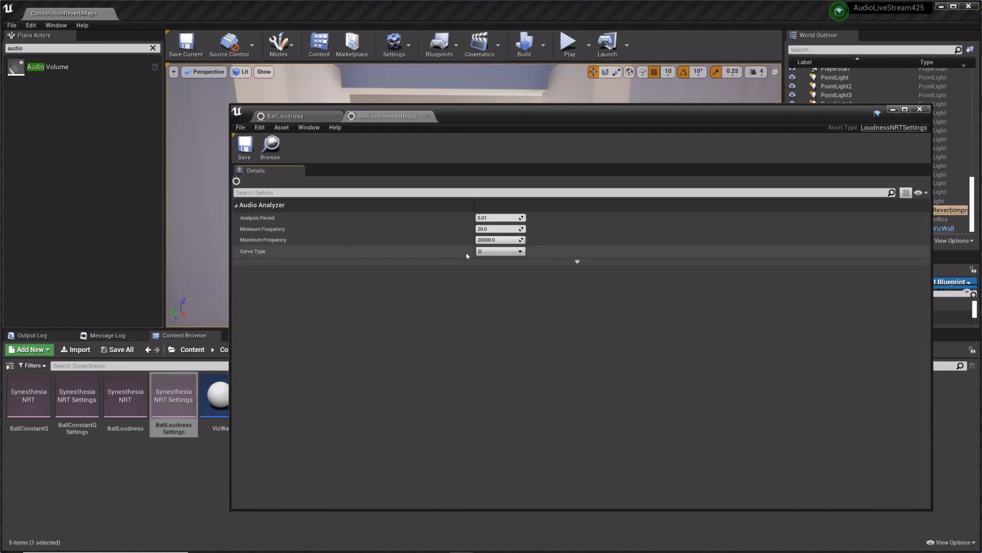
pyautogui.click(490, 251)
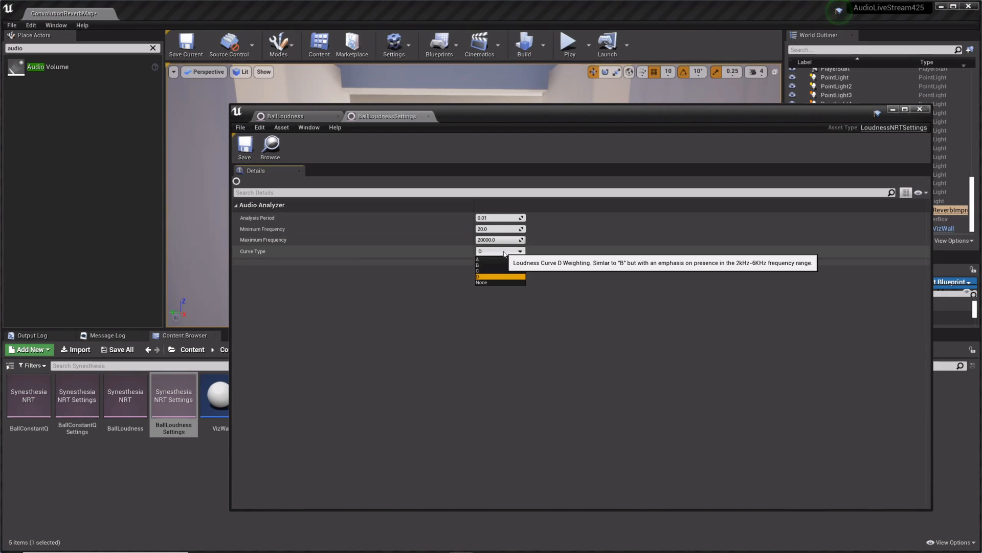
pyautogui.click(504, 253)
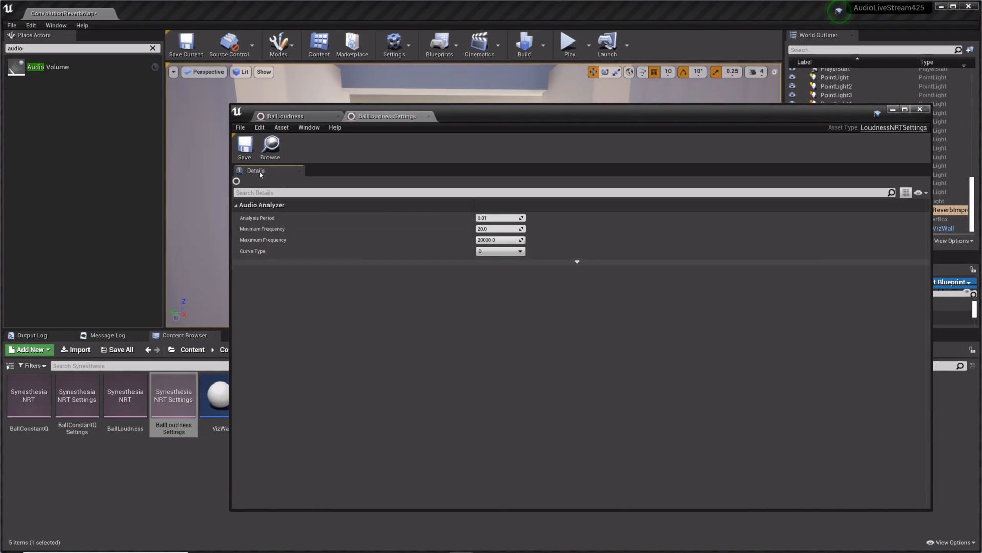
pyautogui.click(284, 116)
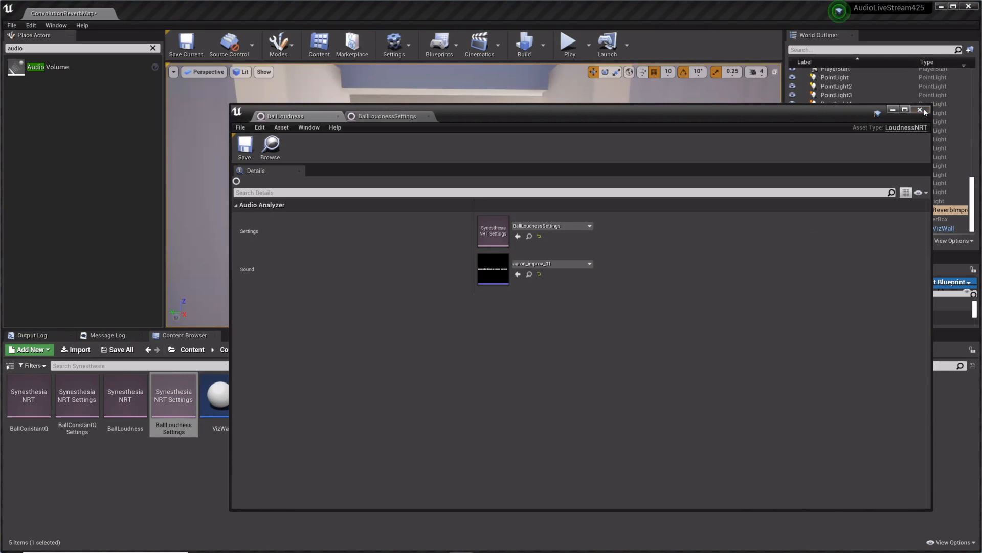
pyautogui.click(920, 109)
pyautogui.click(400, 420)
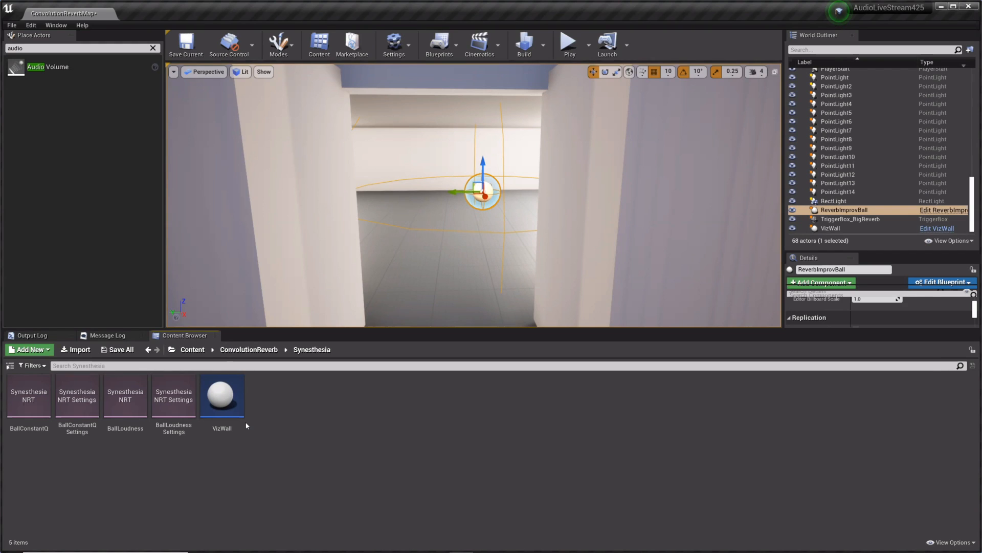
# Step: Open the BallConstantQ asset and examine the analyzer settings in its linked BallConstantQSettings asset
pyautogui.doubleClick(29, 398)
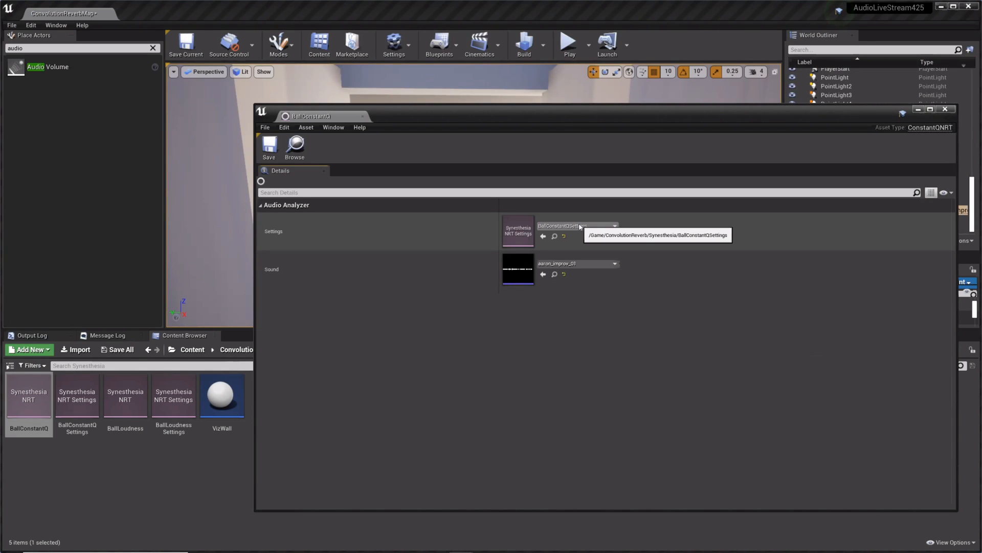
pyautogui.doubleClick(580, 226)
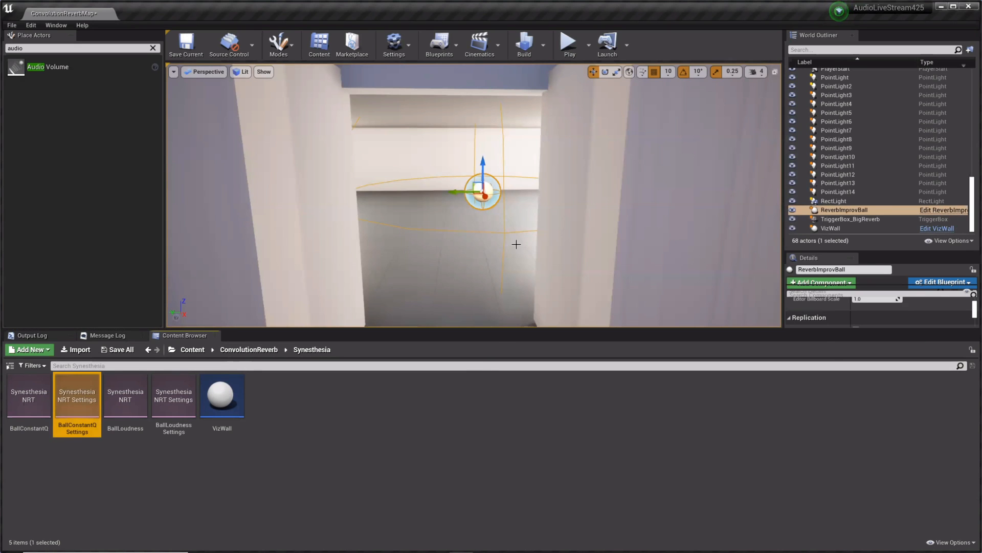
# Step: Select the VizWall actor on the large lit wall and open its Blueprint in a maximized window
pyautogui.moveTo(516, 243); pyautogui.dragTo(286, 244, button='right')
pyautogui.press('w')
pyautogui.moveTo(509, 261)
pyautogui.mouseDown(button='right')
pyautogui.moveTo(471, 240)
pyautogui.moveTo(532, 256)
pyautogui.moveTo(509, 261)
pyautogui.mouseUp(button='right')
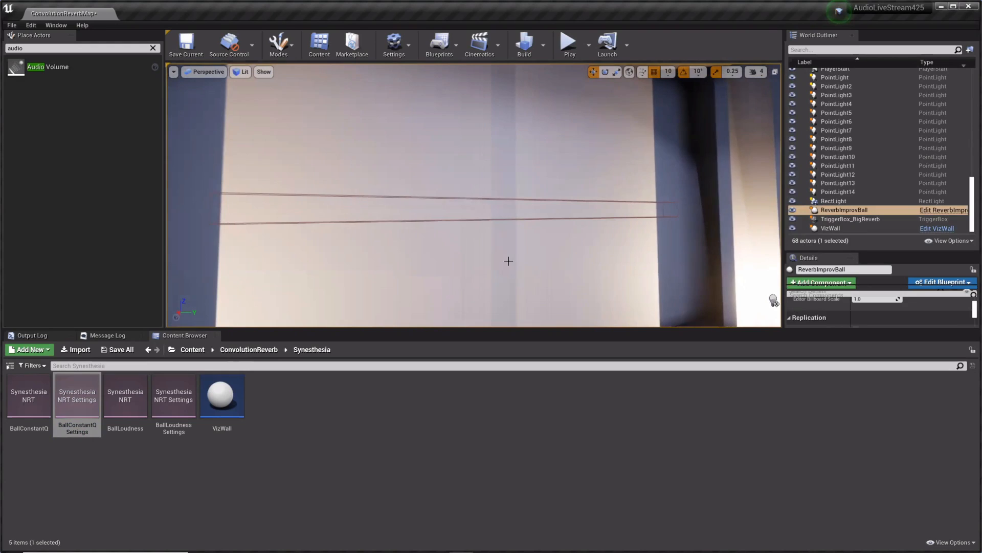
pyautogui.click(525, 203)
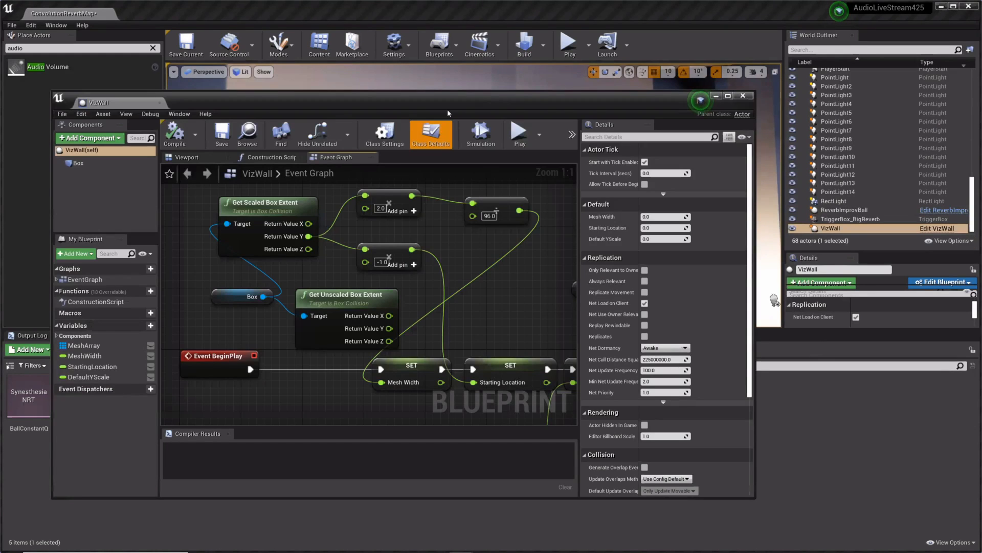
pyautogui.doubleClick(447, 109)
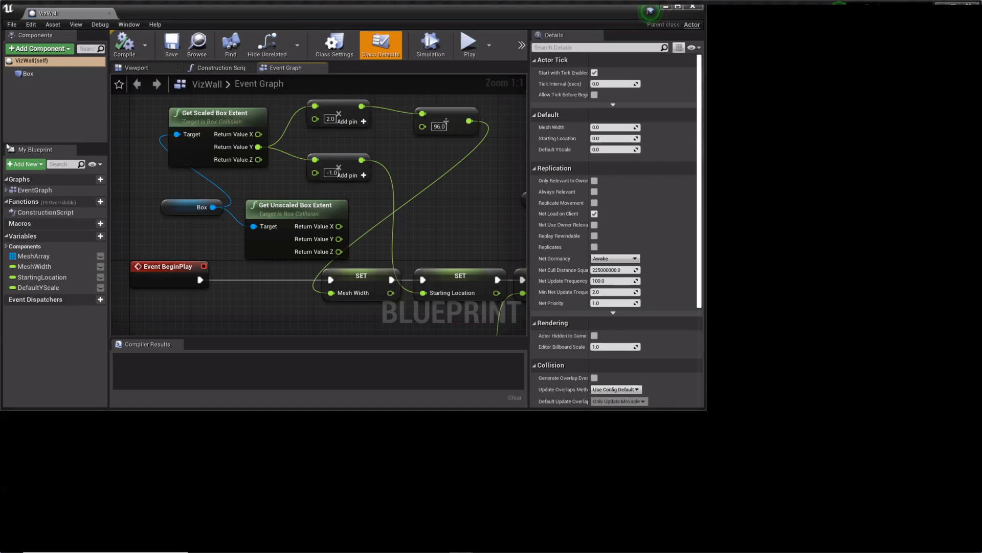
# Step: Examine the VizWall event graph, from the BeginPlay mesh-creation loop to the UpdateMeshScale event that sets the relative scale
pyautogui.moveTo(498, 209); pyautogui.dragTo(521, 257, button='right')
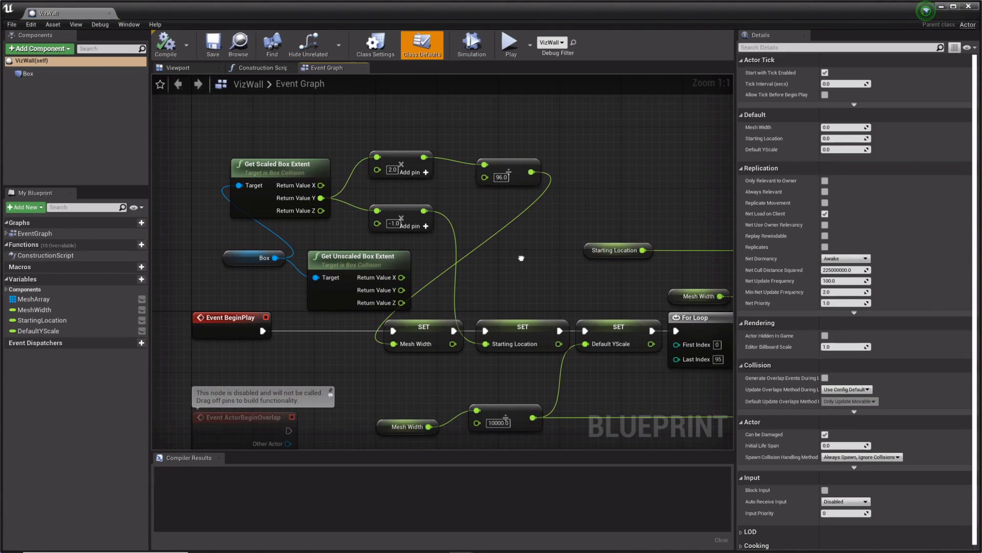
pyautogui.moveTo(521, 258); pyautogui.dragTo(489, 243, button='right')
pyautogui.moveTo(415, 227); pyautogui.dragTo(332, 217, button='right')
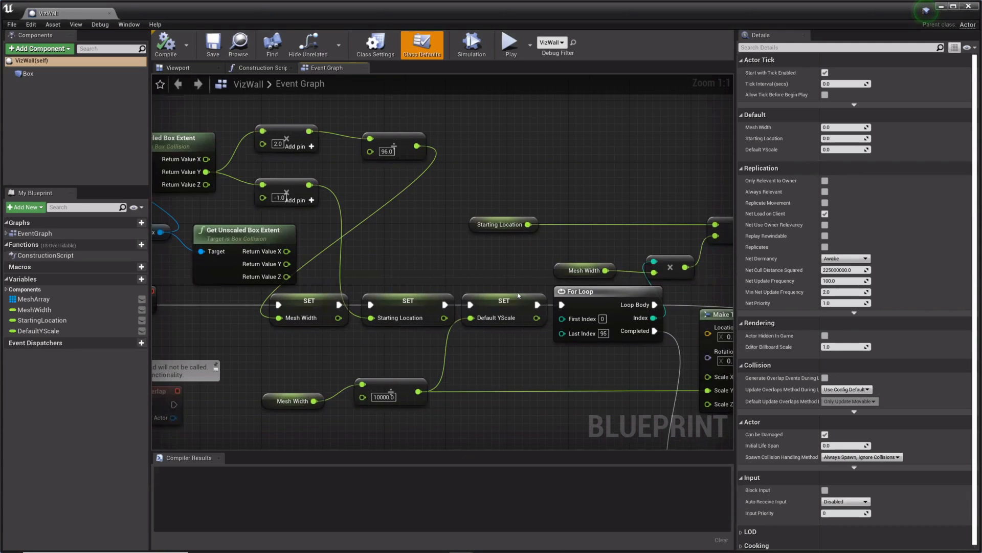
pyautogui.moveTo(518, 296); pyautogui.dragTo(404, 289, button='right')
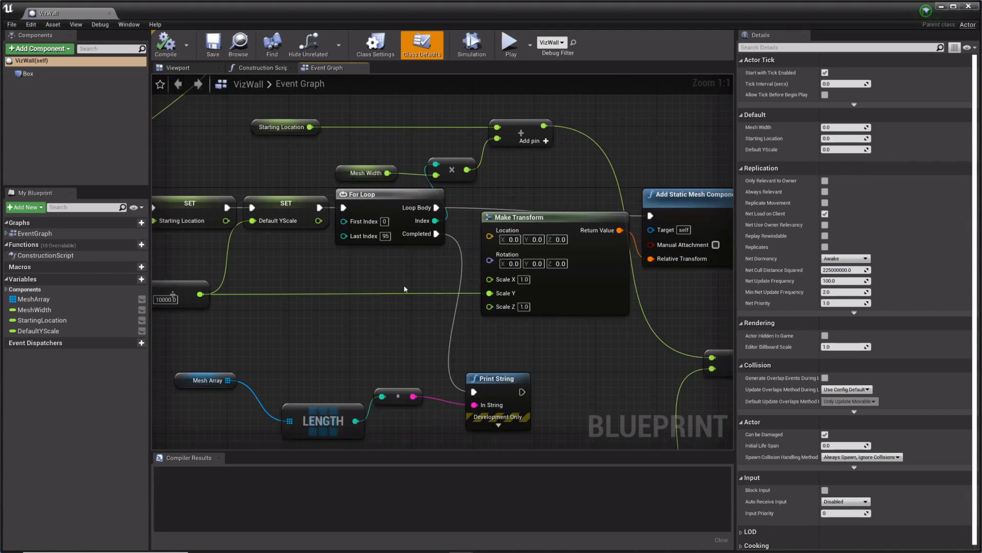
pyautogui.moveTo(371, 374); pyautogui.dragTo(471, 248, button='right')
pyautogui.moveTo(225, 404); pyautogui.dragTo(490, 232, button='right')
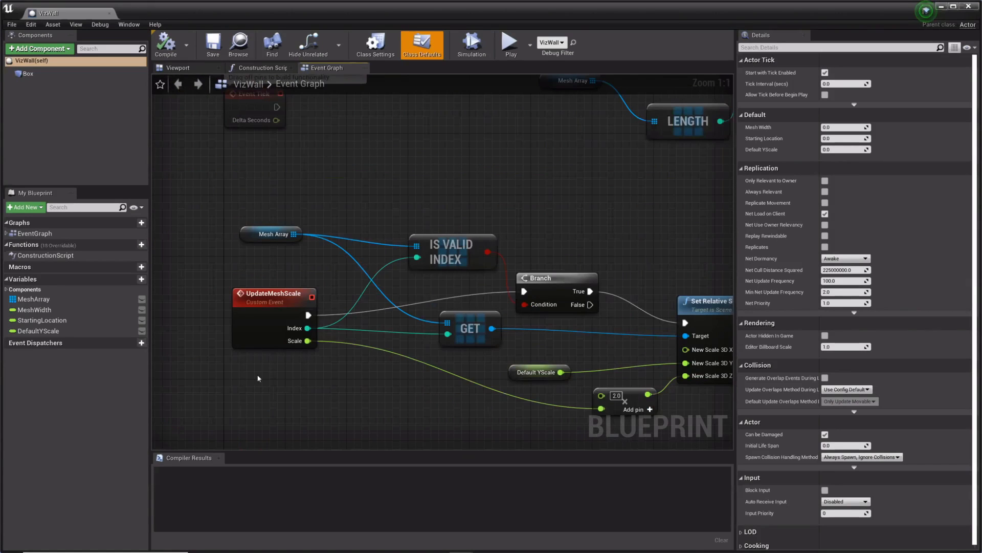
pyautogui.moveTo(259, 378); pyautogui.dragTo(250, 342, button='right')
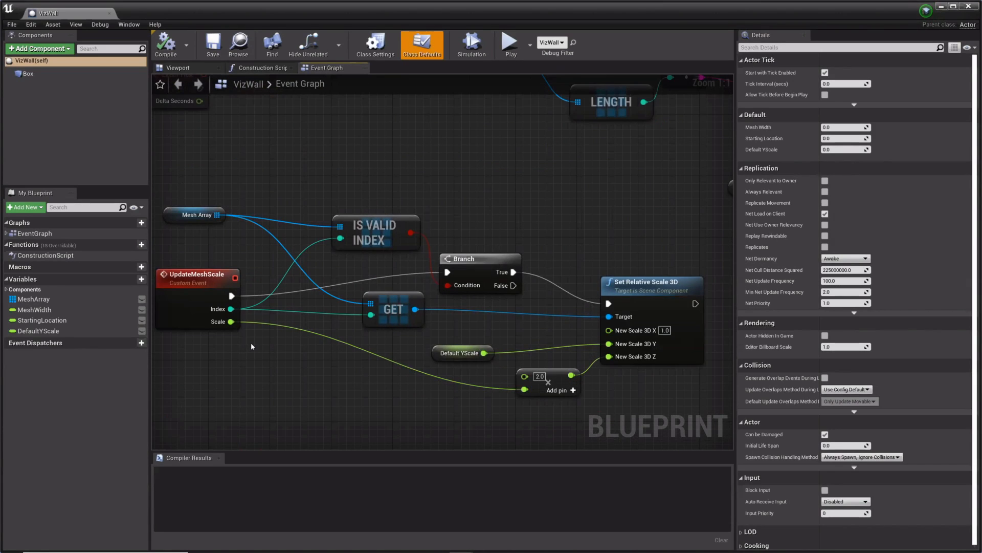
pyautogui.scroll(-2, 250, 346)
pyautogui.moveTo(605, 202); pyautogui.dragTo(575, 322, button='right')
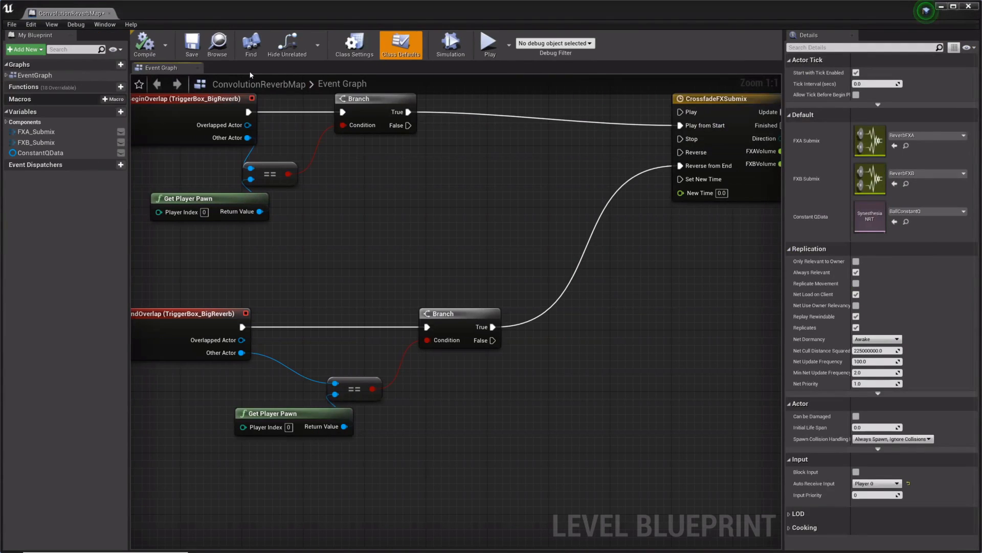
# Step: Examine how the Level Blueprint's BallAudioPlaybackPercent event feeds Get Normalized Channel Constant Q At Time and the For Each Loop
pyautogui.moveTo(386, 247); pyautogui.dragTo(454, 395, button='right')
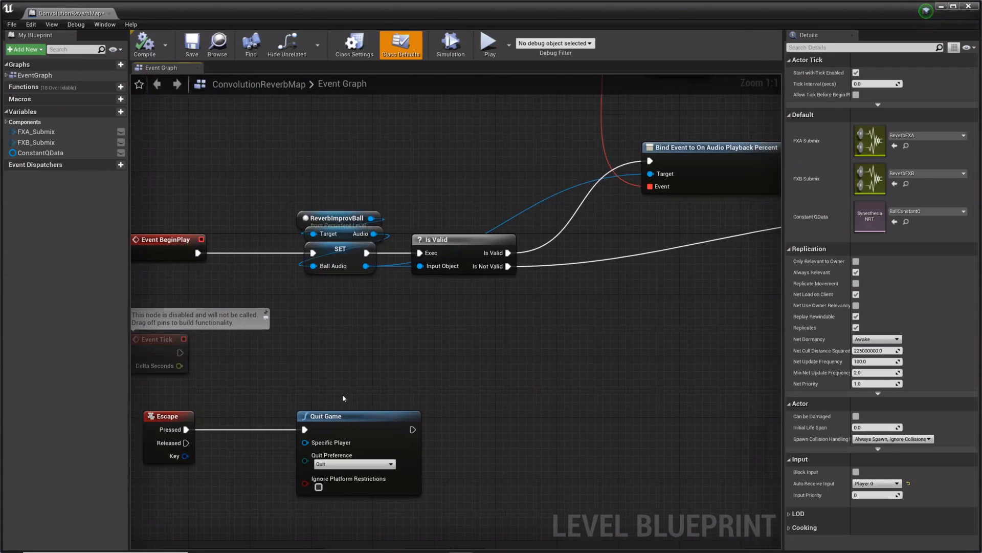
pyautogui.moveTo(716, 250); pyautogui.dragTo(631, 357, button='right')
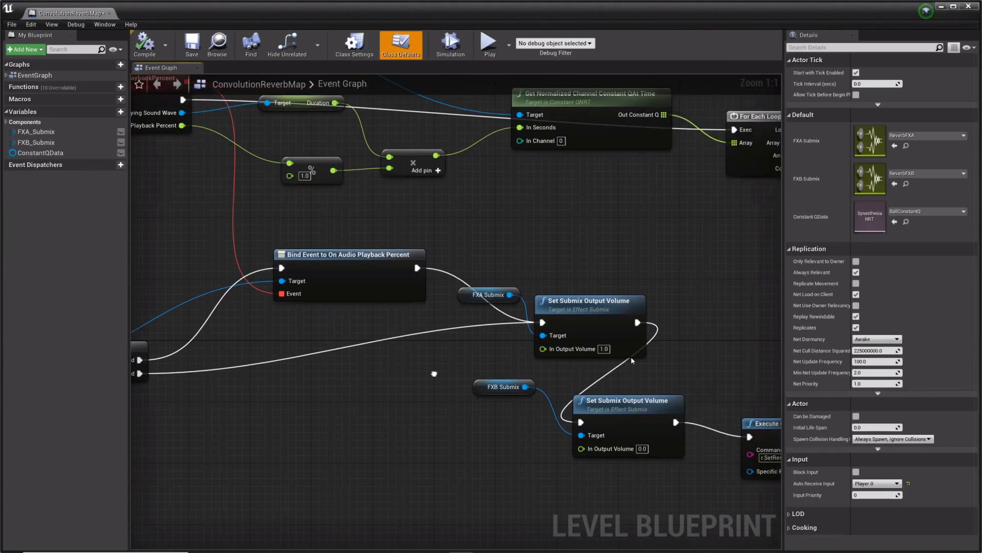
pyautogui.scroll(-4, 542, 270)
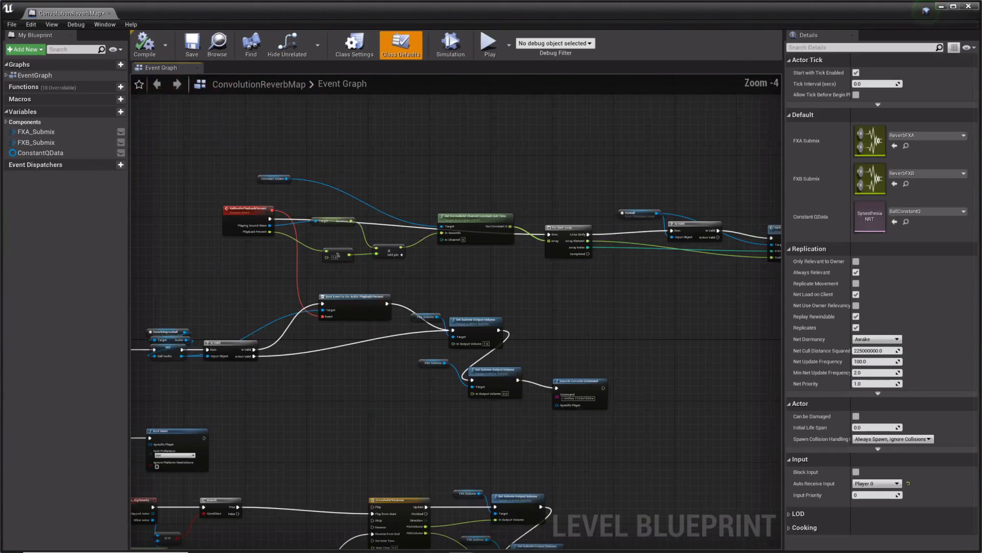
pyautogui.scroll(4, 337, 243)
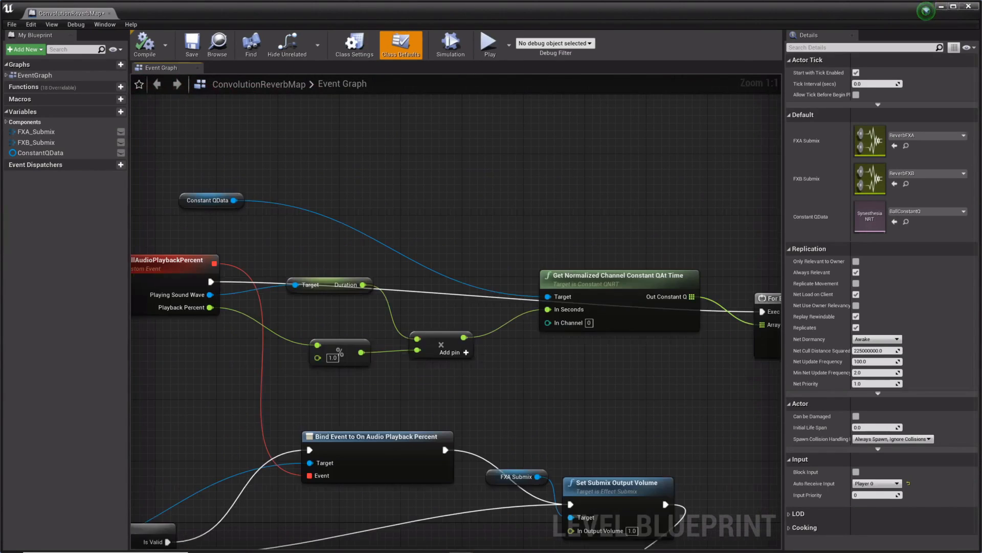
pyautogui.moveTo(271, 253); pyautogui.dragTo(250, 257, button='right')
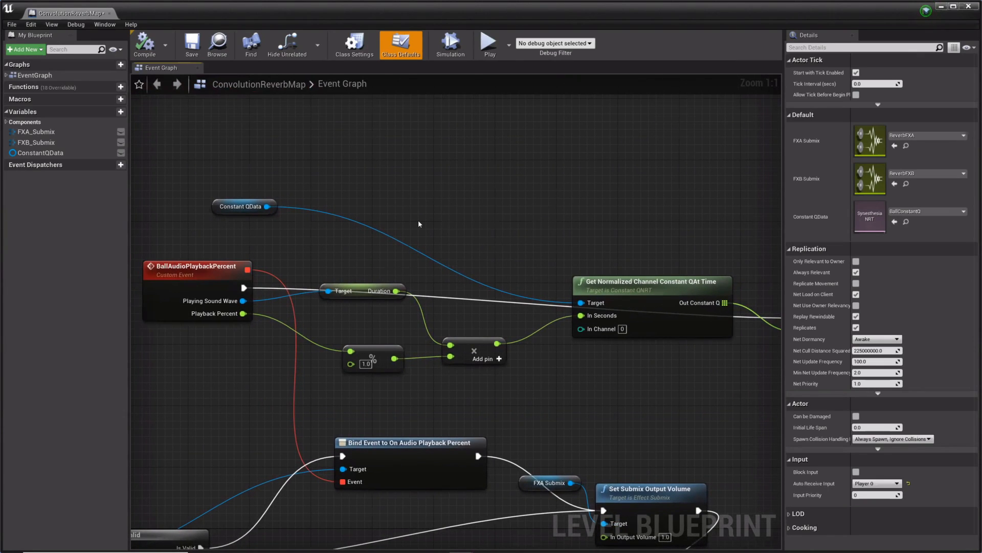
pyautogui.moveTo(419, 220); pyautogui.dragTo(303, 207, button='right')
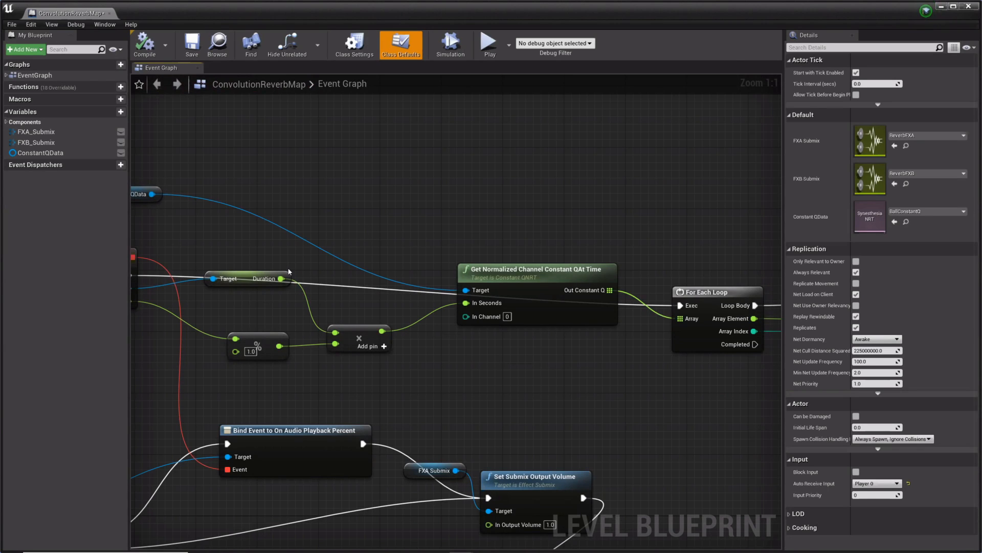
pyautogui.moveTo(539, 247)
pyautogui.mouseDown(button='right')
pyautogui.moveTo(520, 241)
pyautogui.moveTo(540, 238)
pyautogui.mouseUp(button='right')
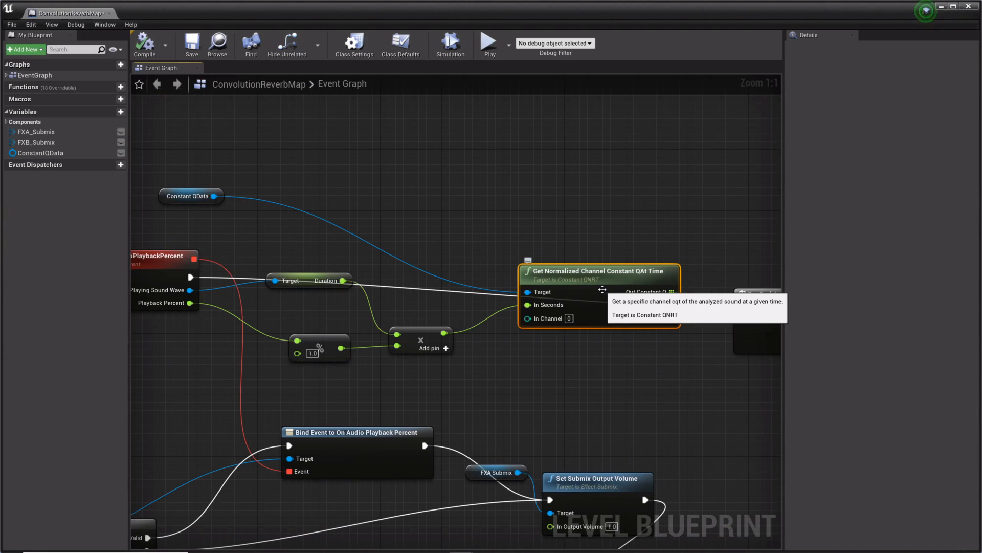
pyautogui.moveTo(602, 288); pyautogui.dragTo(440, 277, button='right')
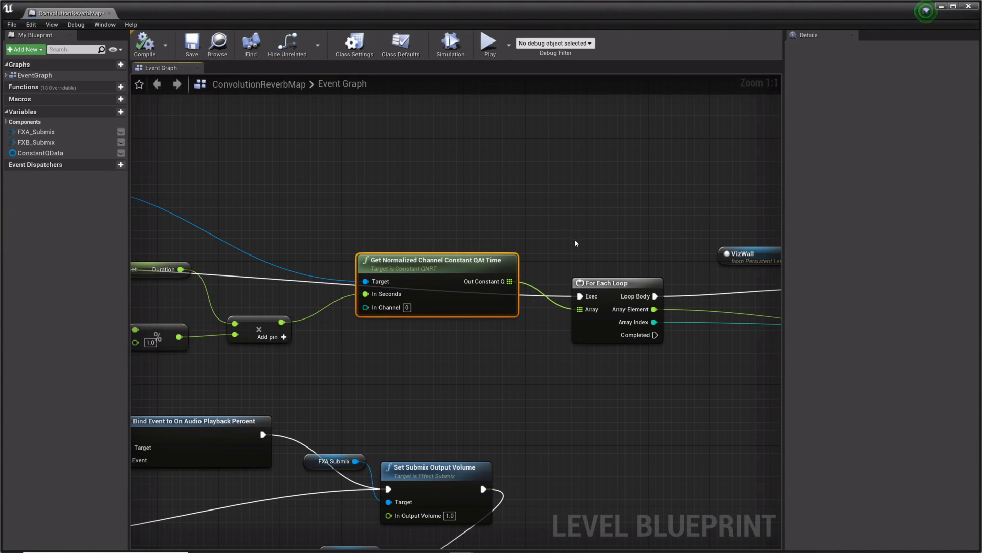
# Step: Examine how the For Each Loop passes array element and index through the VizWall Is Valid check to Update Mesh Scale
pyautogui.moveTo(576, 243); pyautogui.dragTo(592, 252, button='right')
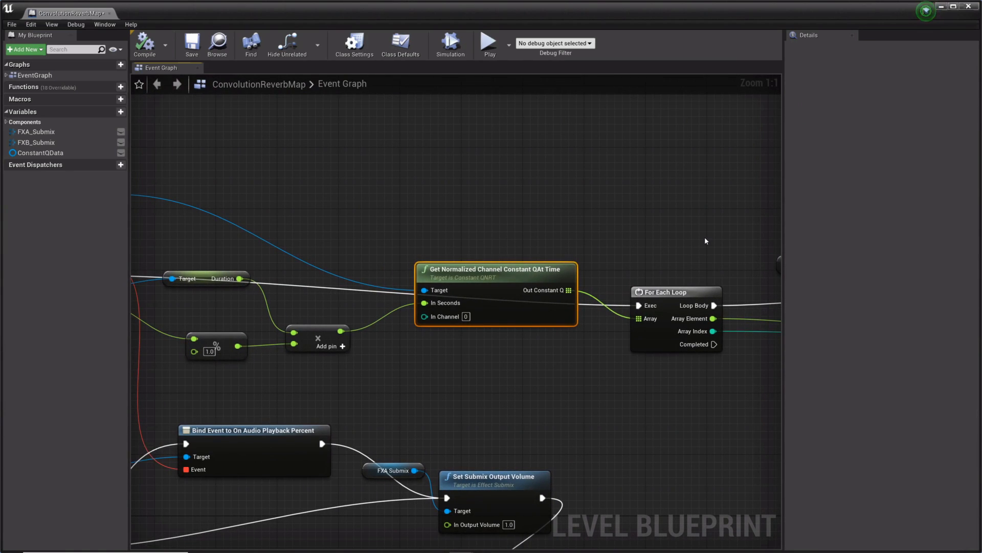
pyautogui.moveTo(723, 236); pyautogui.dragTo(451, 245, button='right')
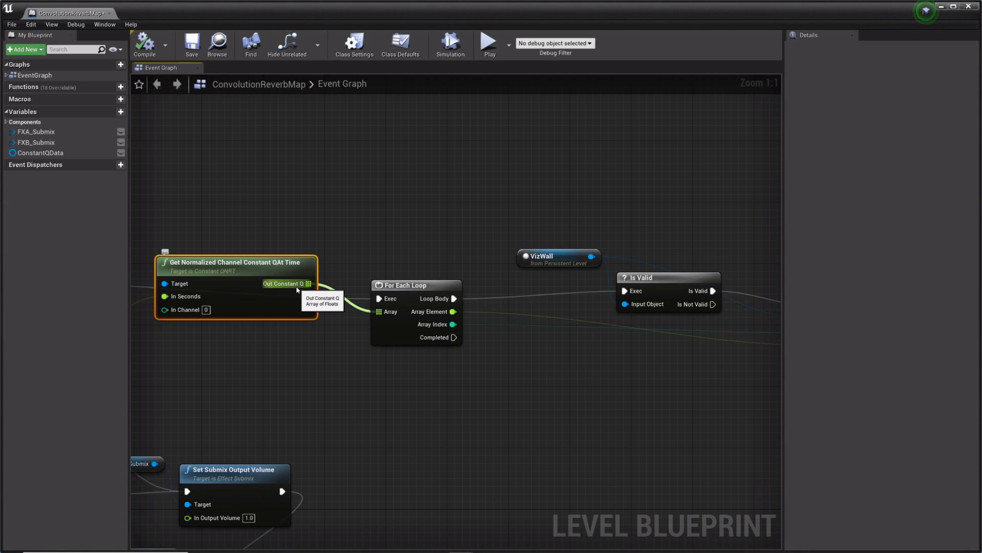
pyautogui.moveTo(454, 251); pyautogui.dragTo(336, 235, button='right')
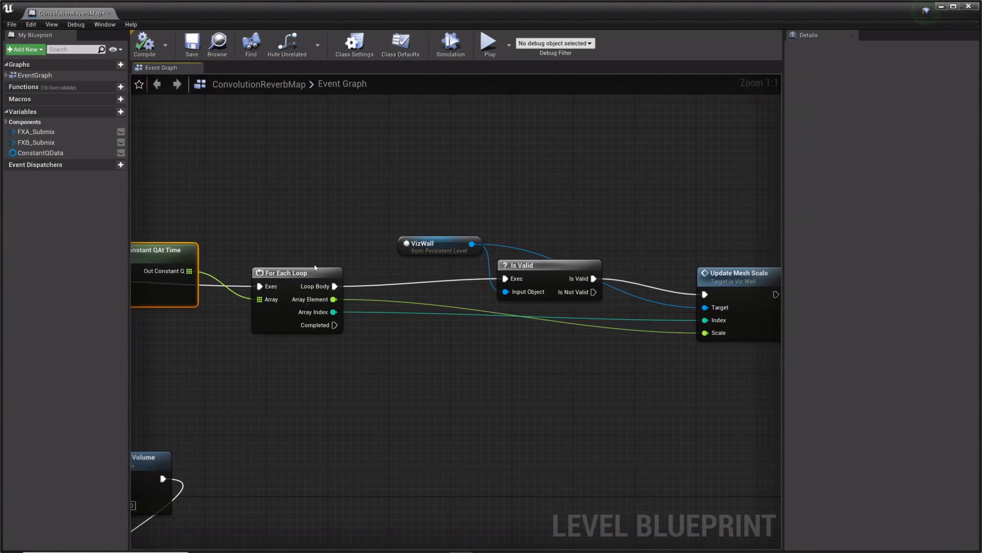
pyautogui.moveTo(315, 267); pyautogui.dragTo(247, 267, button='right')
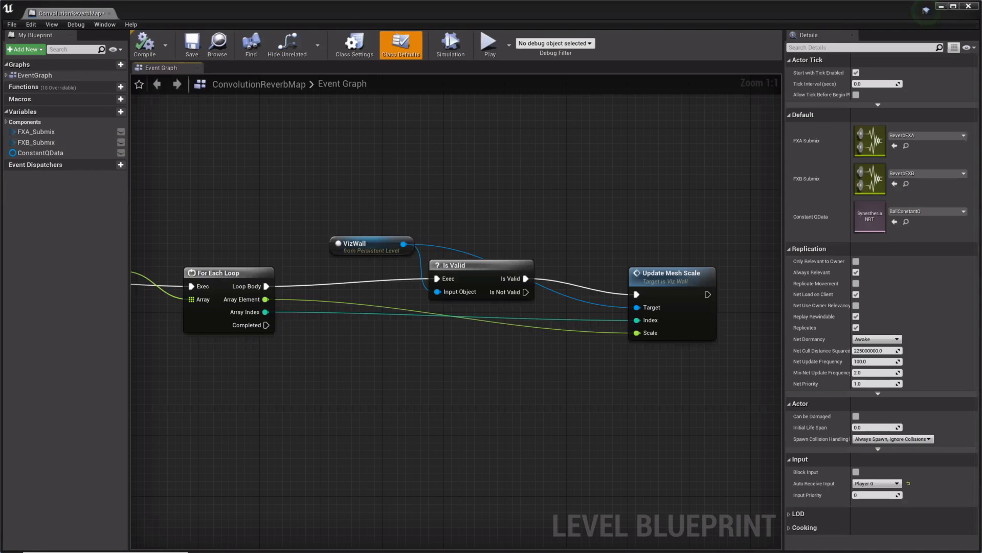
# Step: Move the ConstantQData node beside Get Normalized Channel Constant Q At Time and the Duration node just above the modulo node
pyautogui.moveTo(224, 167); pyautogui.dragTo(505, 167, button='right')
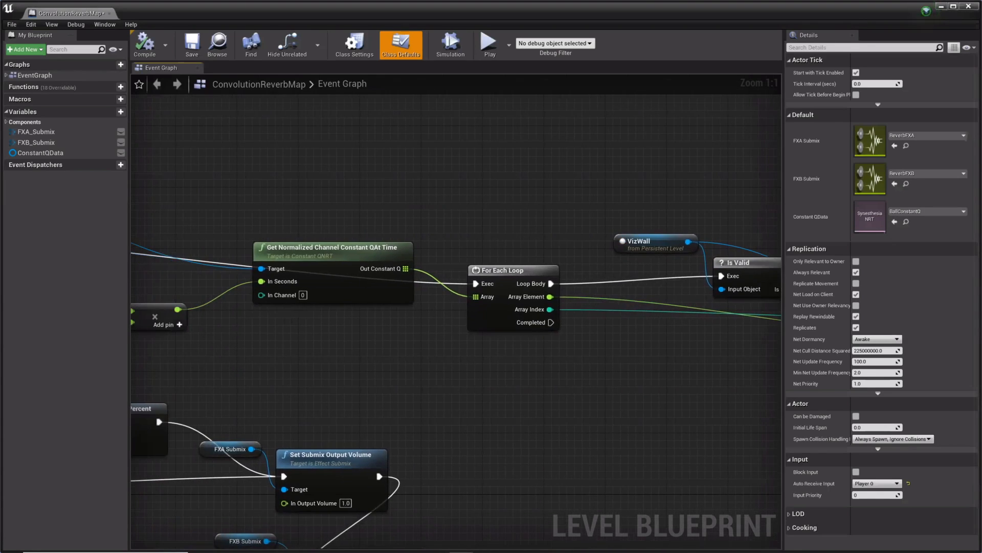
pyautogui.moveTo(180, 154); pyautogui.dragTo(458, 184, button='right')
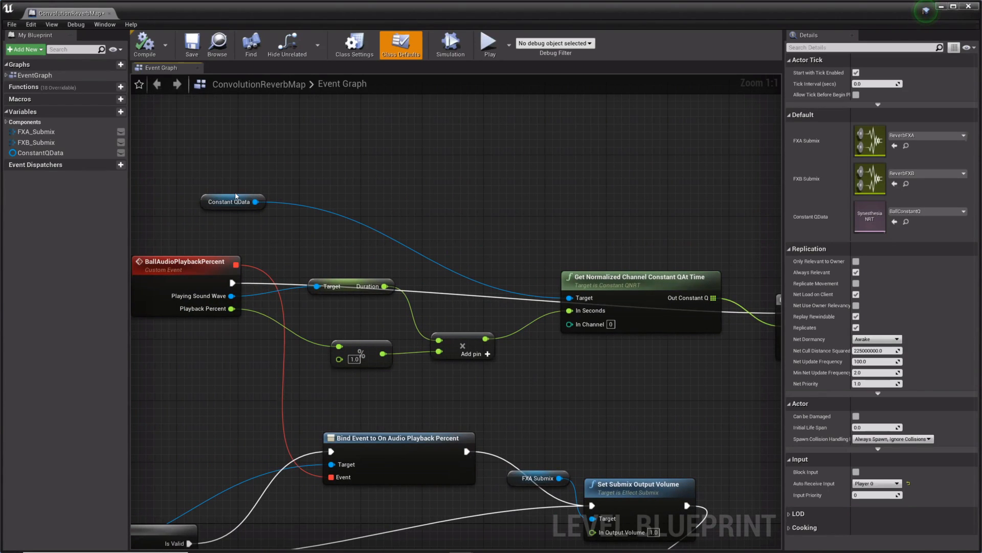
pyautogui.moveTo(236, 196); pyautogui.dragTo(500, 232)
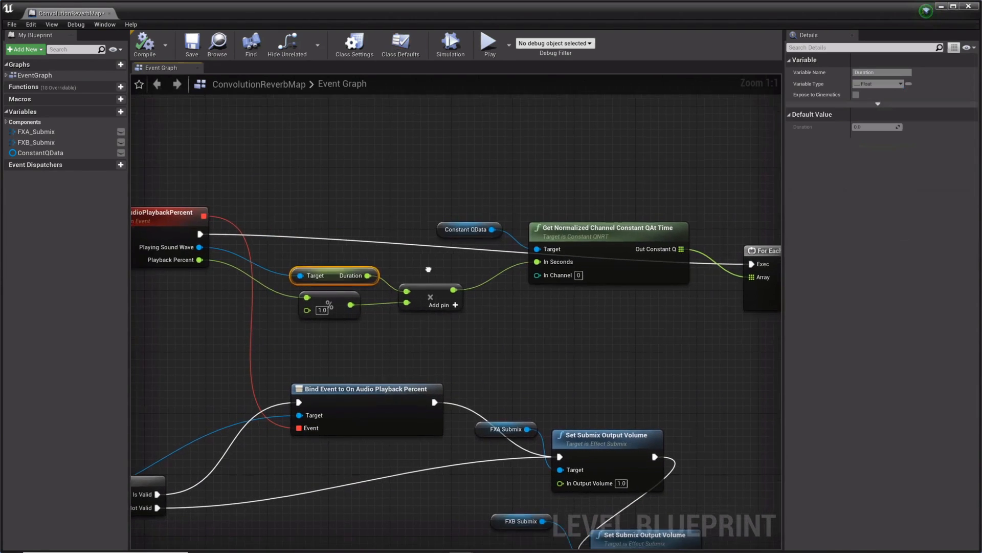
# Step: Examine how sound wave Duration, Playback Percent and ConstantQData feed the Get Normalized Channel Constant Q At Time node
pyautogui.moveTo(427, 268); pyautogui.dragTo(435, 268, button='right')
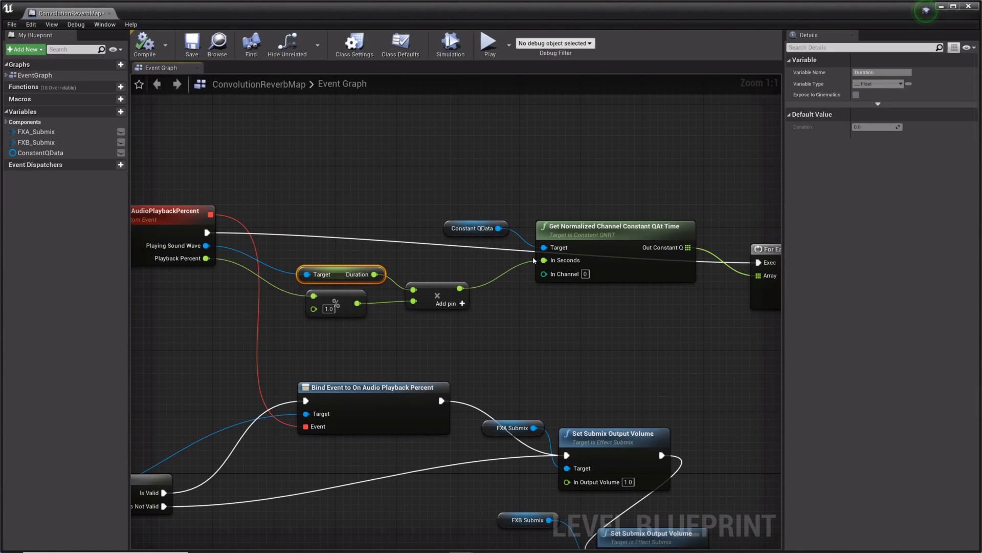
pyautogui.moveTo(560, 221); pyautogui.dragTo(465, 229, button='right')
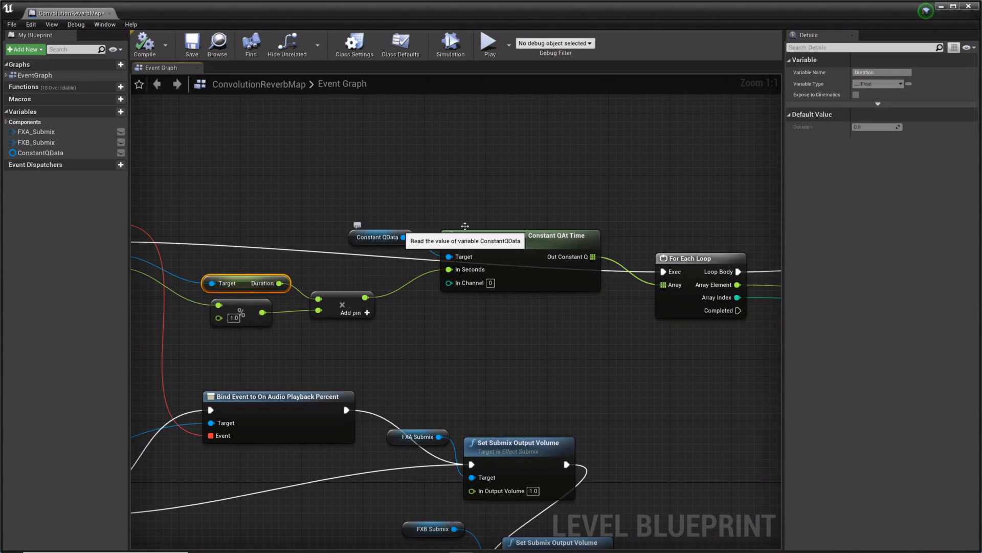
pyautogui.click(400, 230)
pyautogui.click(466, 219)
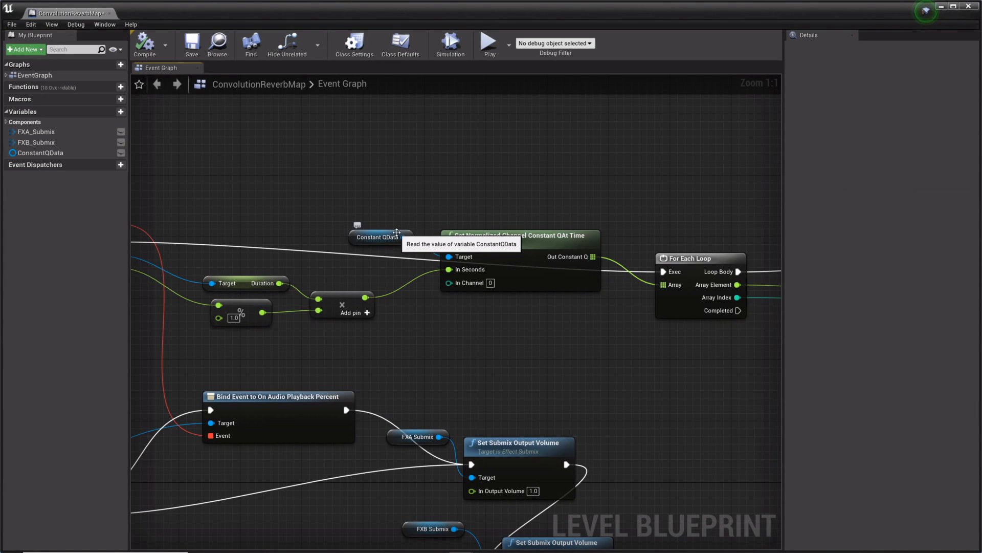
pyautogui.moveTo(335, 200); pyautogui.dragTo(423, 222, button='right')
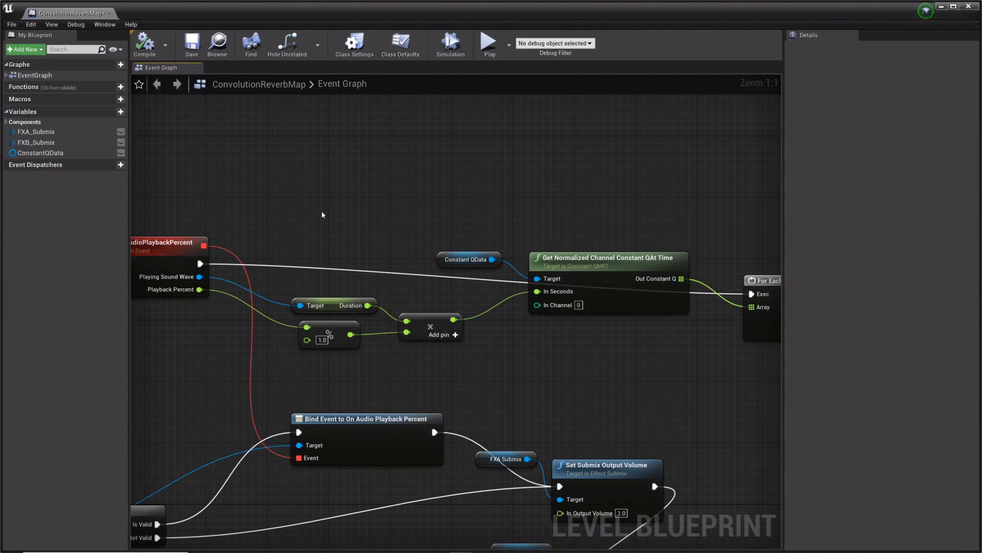
pyautogui.moveTo(371, 205); pyautogui.dragTo(336, 216, button='right')
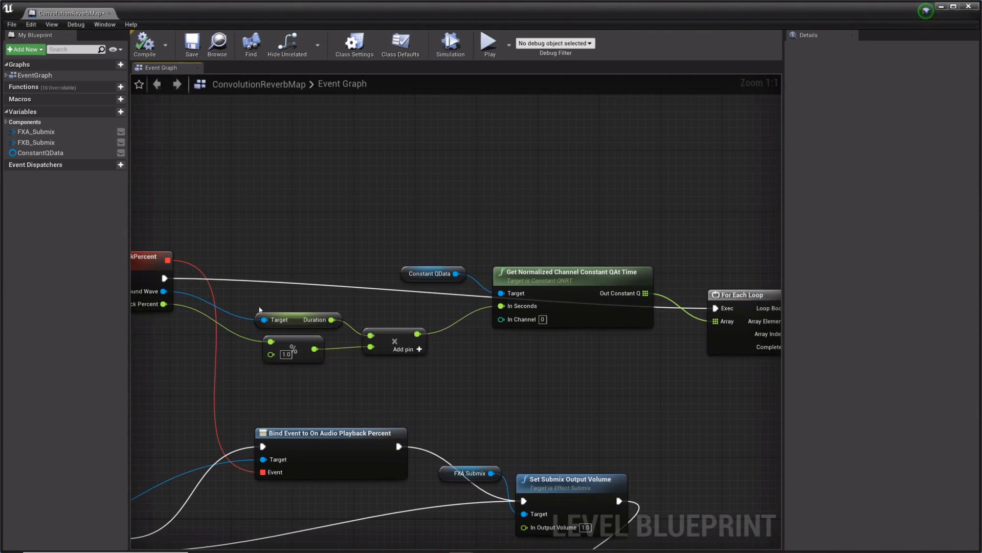
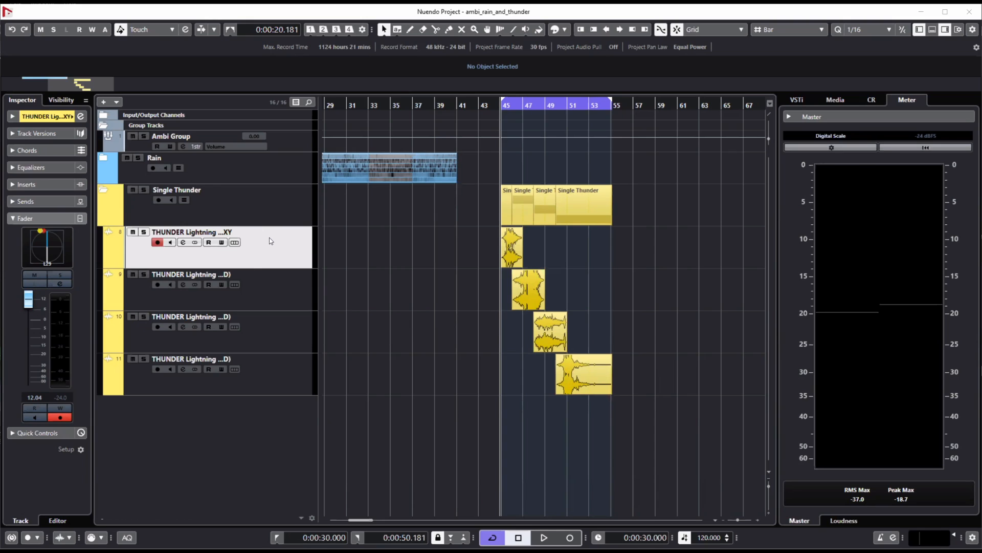
# Step: Switch to Nuendo and review the 1st Order Ambisonics configuration offered for a new group track, without adding the track
pyautogui.click(290, 138)
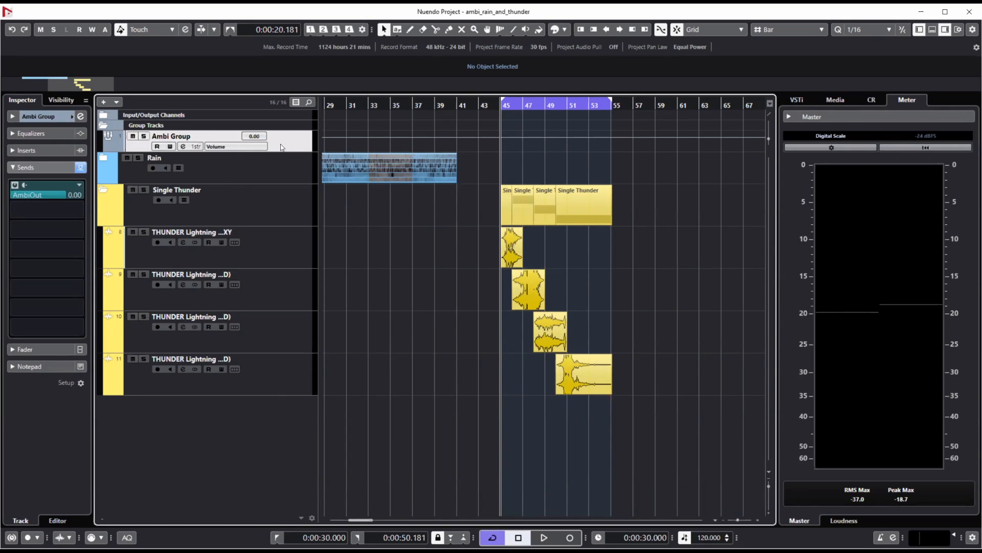
pyautogui.rightClick(236, 412)
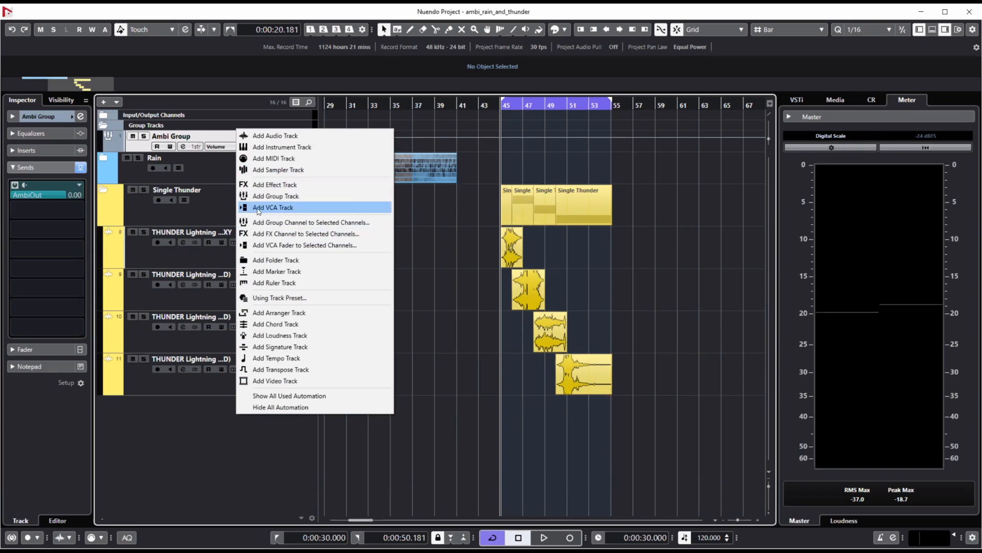
pyautogui.click(272, 196)
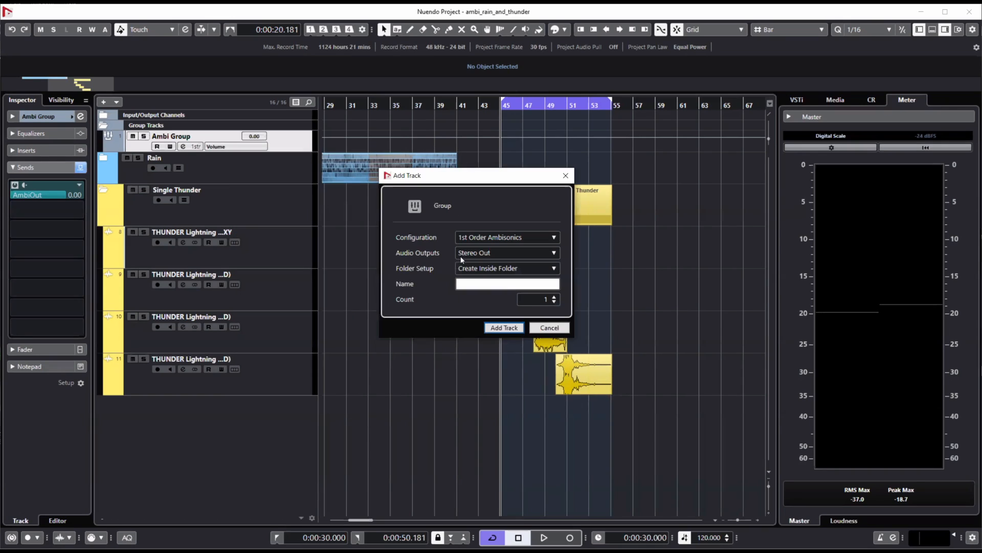
pyautogui.click(499, 237)
pyautogui.moveTo(479, 367)
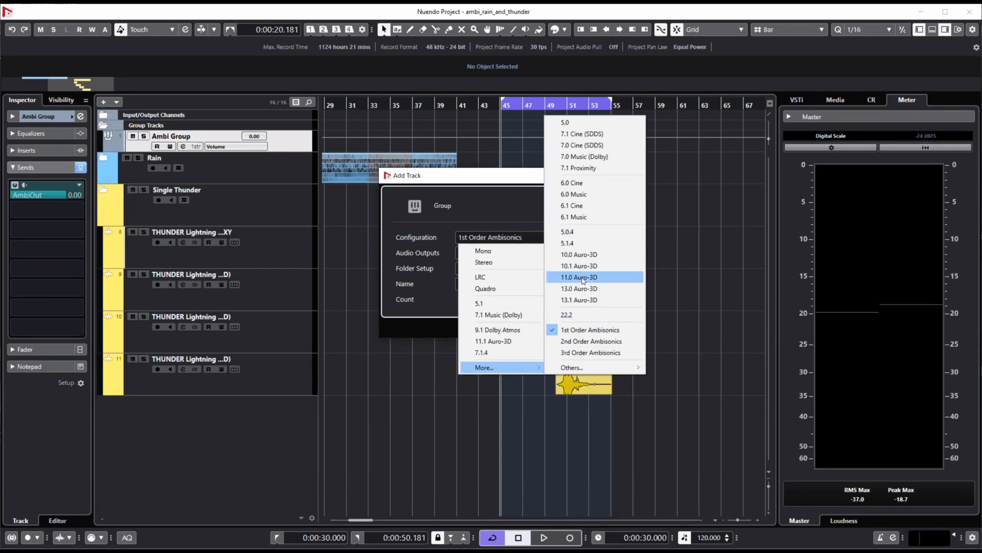
pyautogui.click(570, 332)
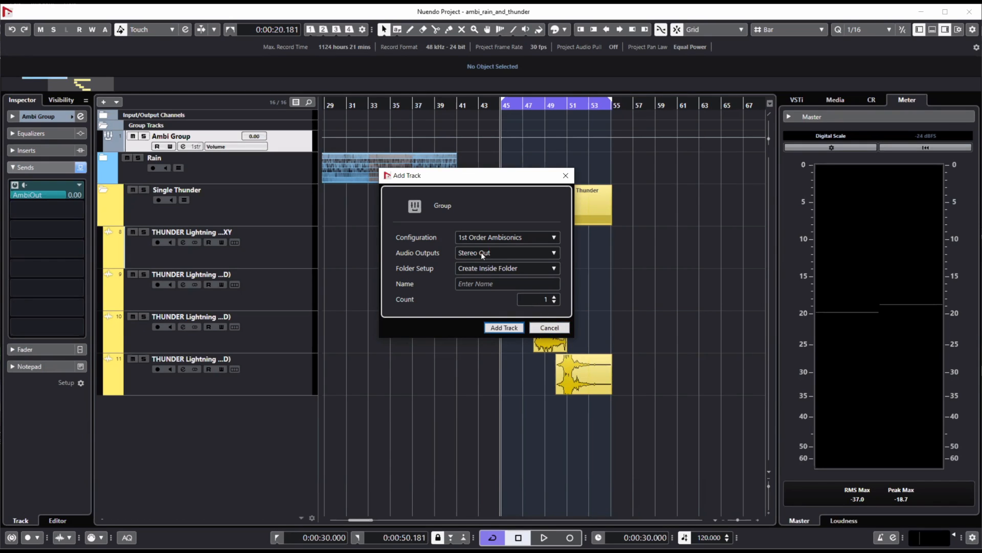
pyautogui.click(549, 327)
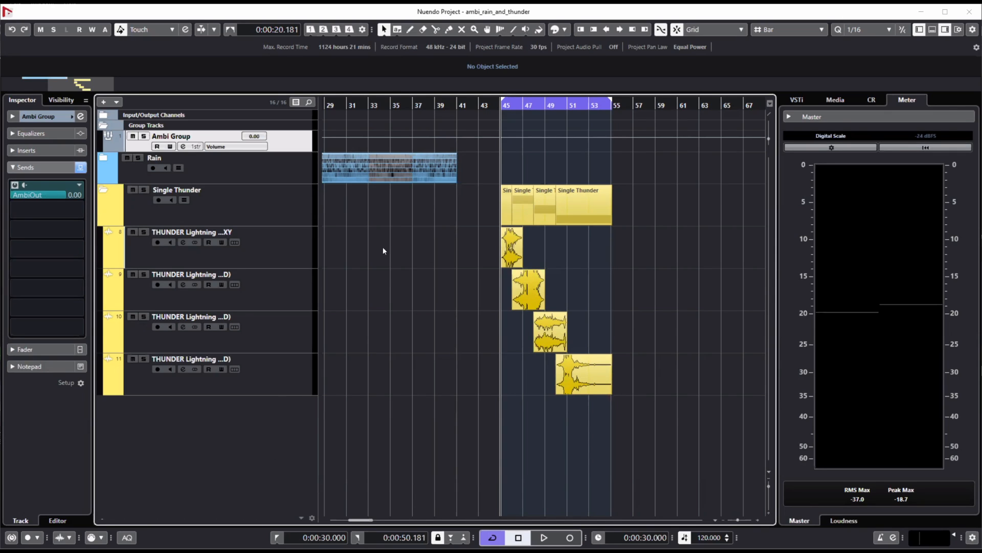
# Step: Inspect the VST MultiPanner positioning of the first thunder track and place the playback cursor at bar 45
pyautogui.click(260, 241)
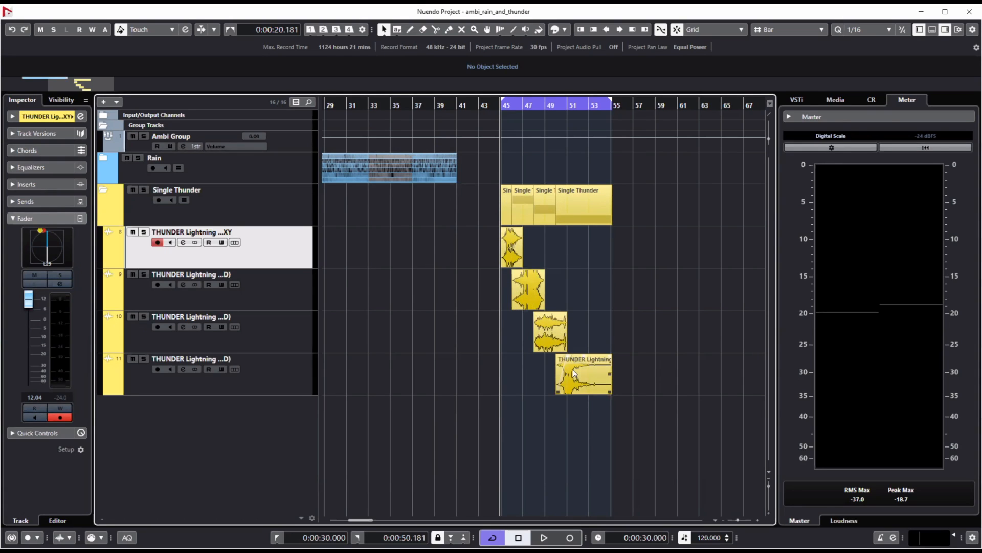
pyautogui.moveTo(541, 104); pyautogui.dragTo(540, 122)
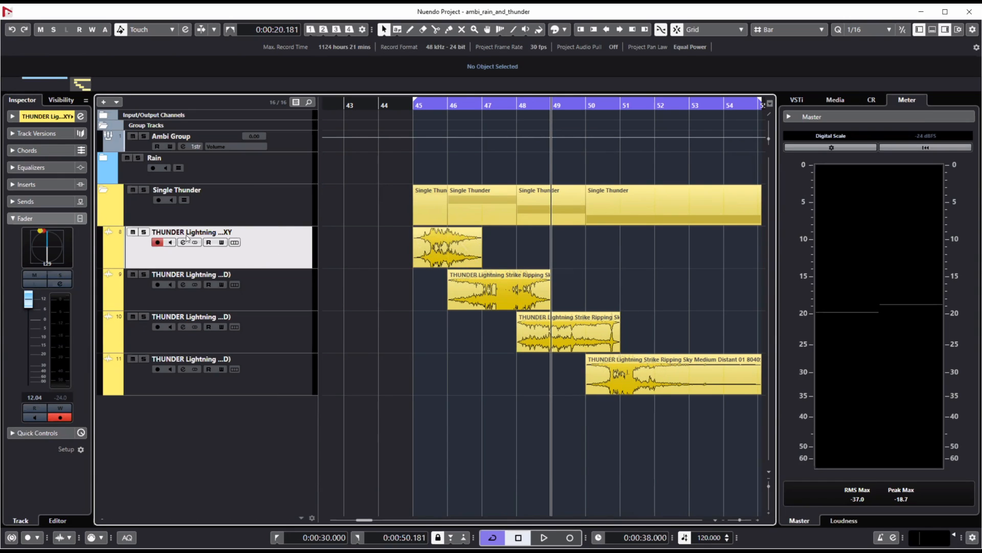
pyautogui.doubleClick(59, 243)
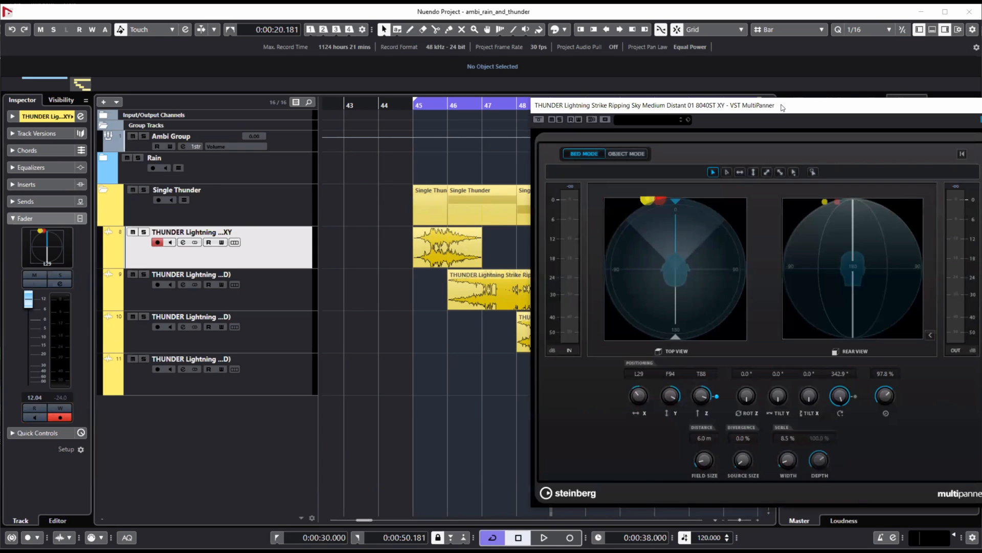
pyautogui.moveTo(781, 108); pyautogui.dragTo(641, 87)
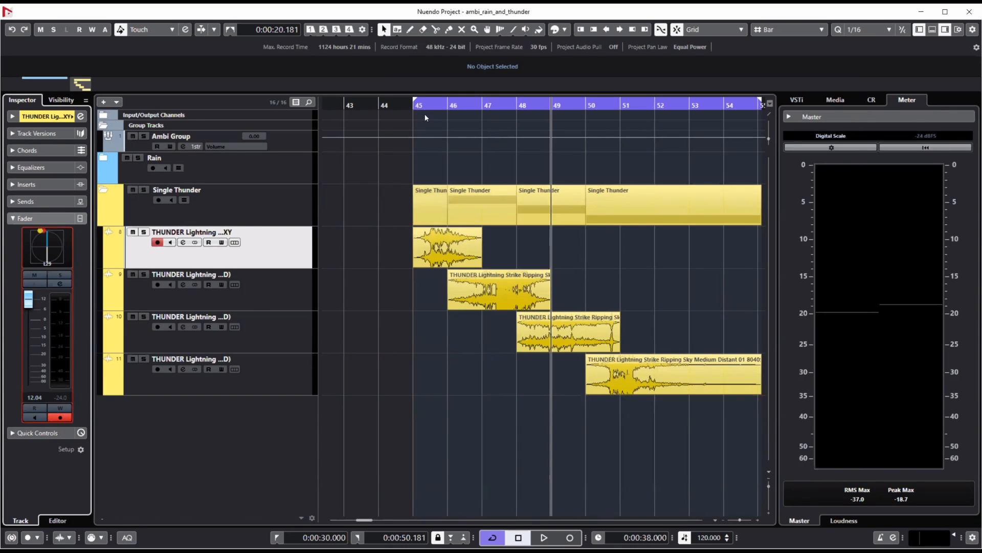
pyautogui.click(424, 118)
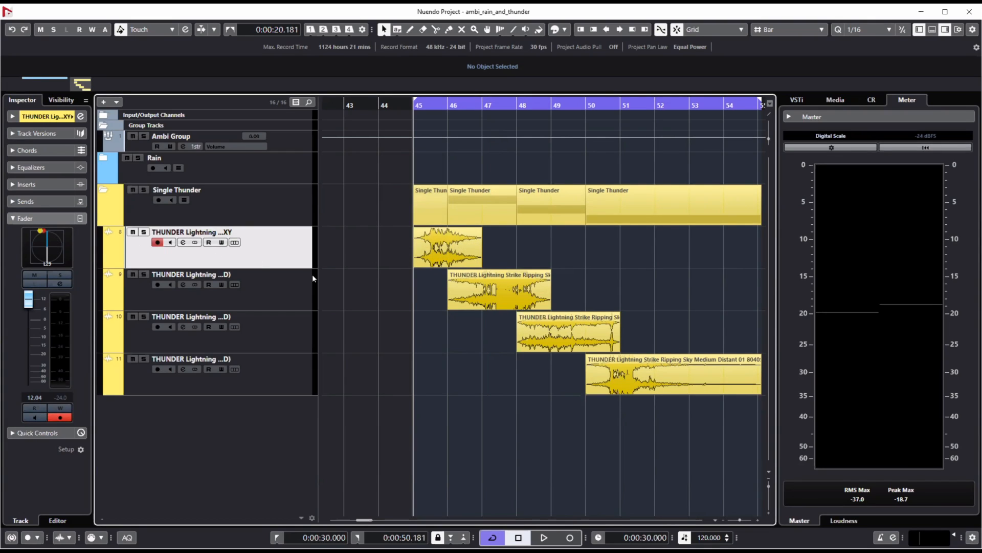
# Step: Compare the VST MultiPanner positioning of the second, third and fourth thunder tracks
pyautogui.click(267, 285)
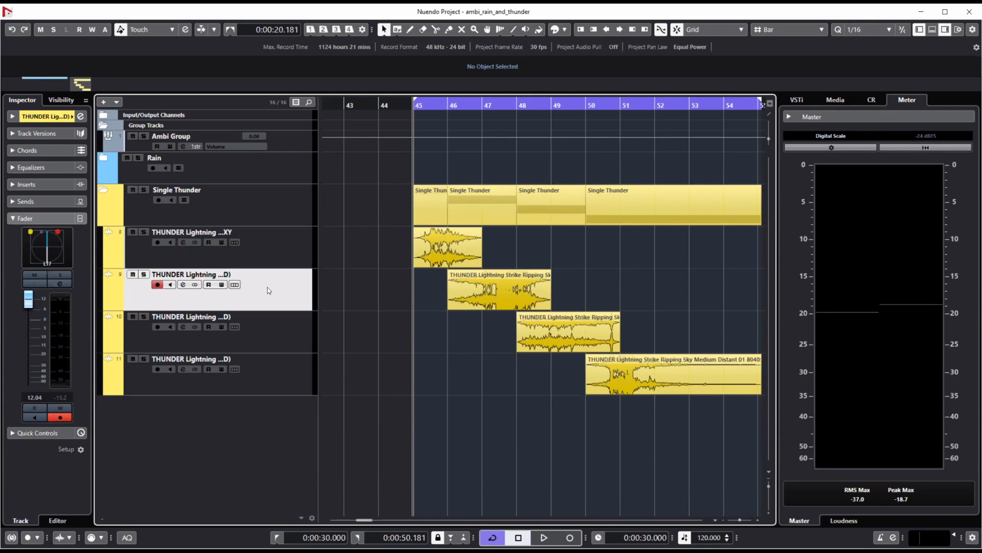
pyautogui.doubleClick(51, 245)
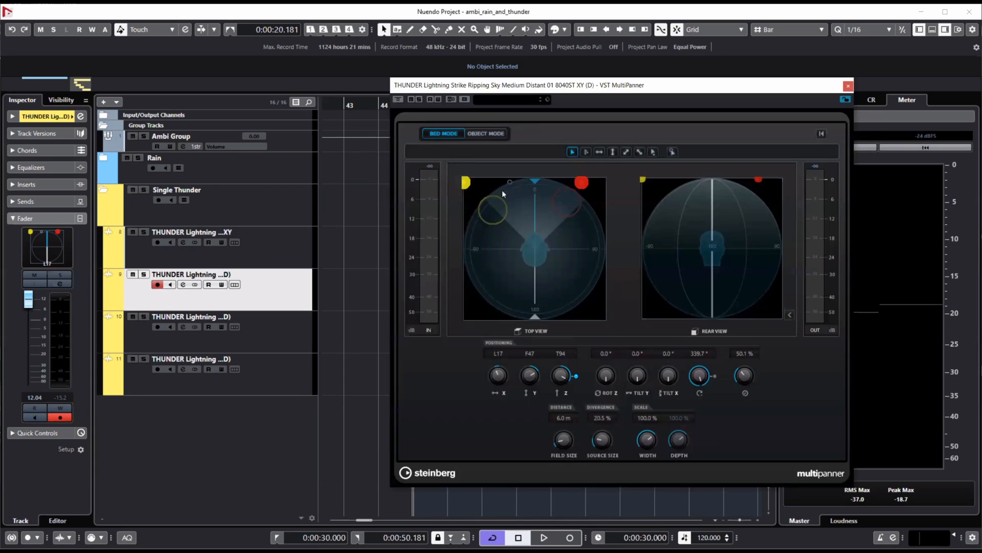
pyautogui.click(849, 86)
pyautogui.click(285, 337)
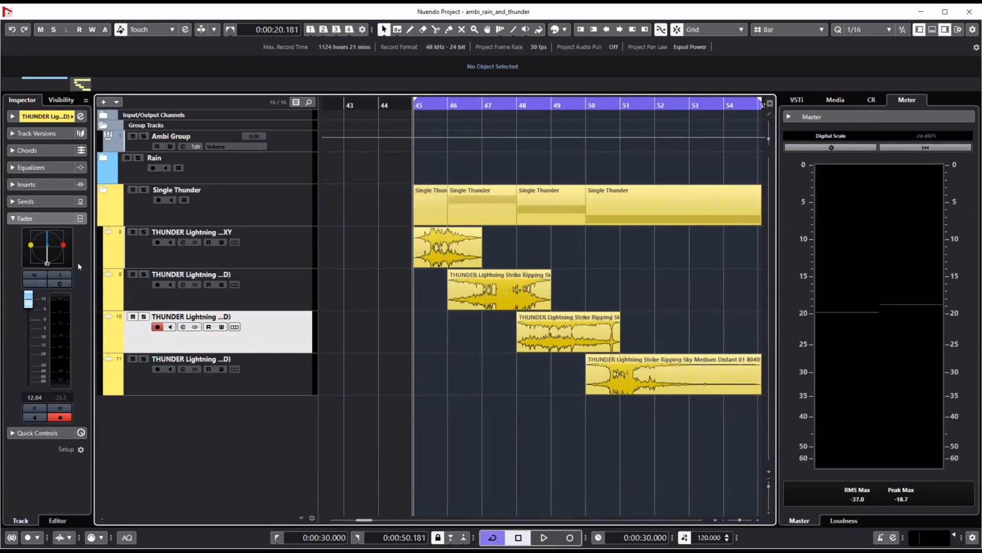
pyautogui.doubleClick(56, 250)
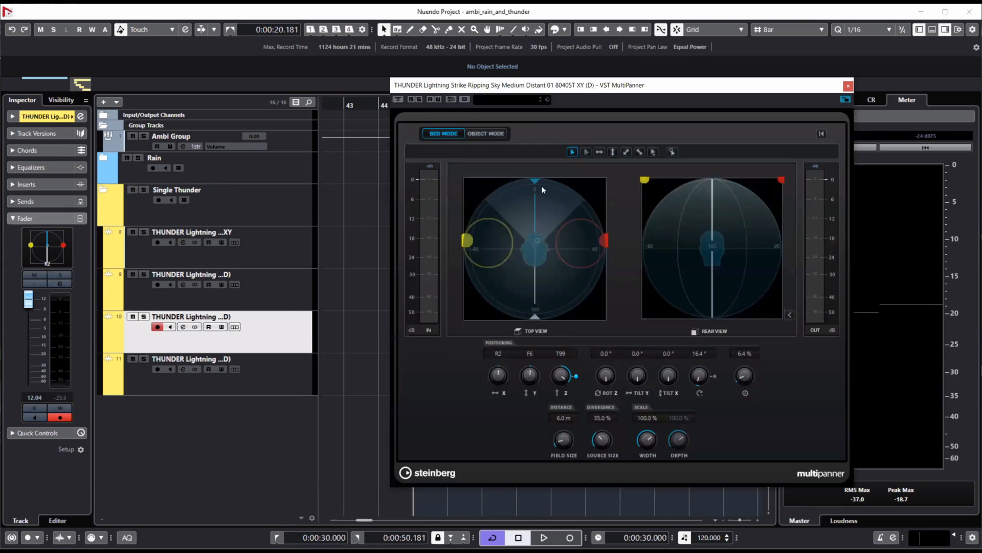
pyautogui.click(291, 367)
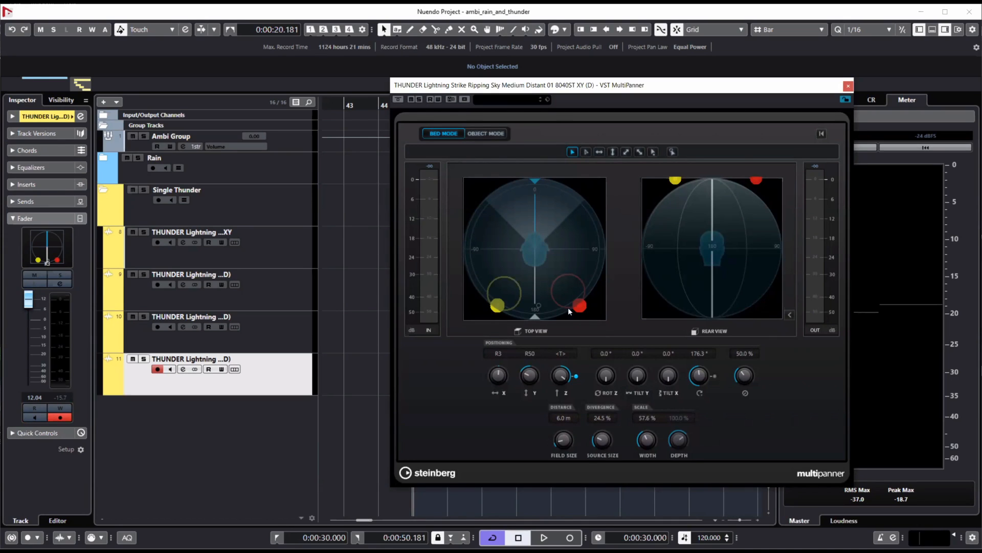
pyautogui.click(848, 87)
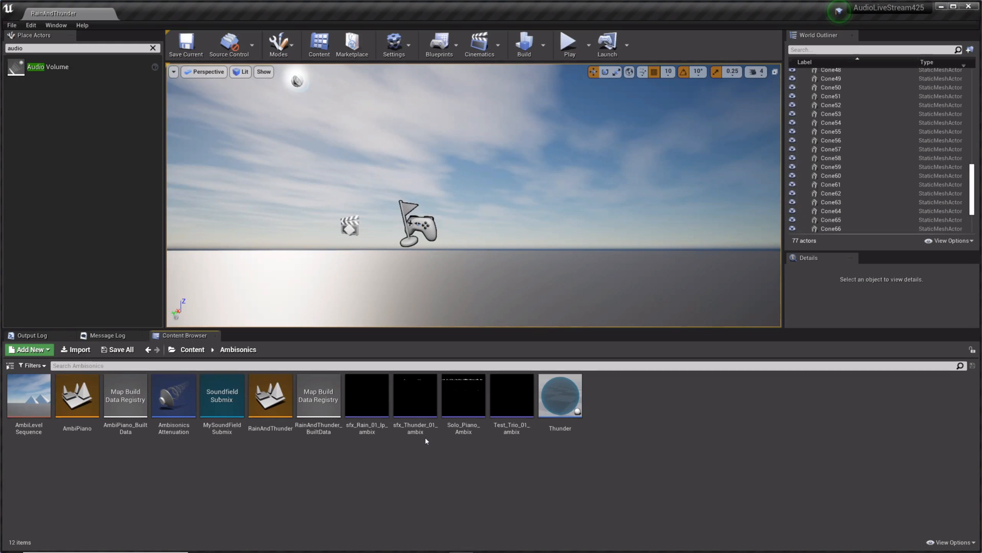
# Step: Switch to Unreal Editor and review the Is Ambisonics and Looping settings of the sfx_Thunder_01_ambix sound wave
pyautogui.click(432, 421)
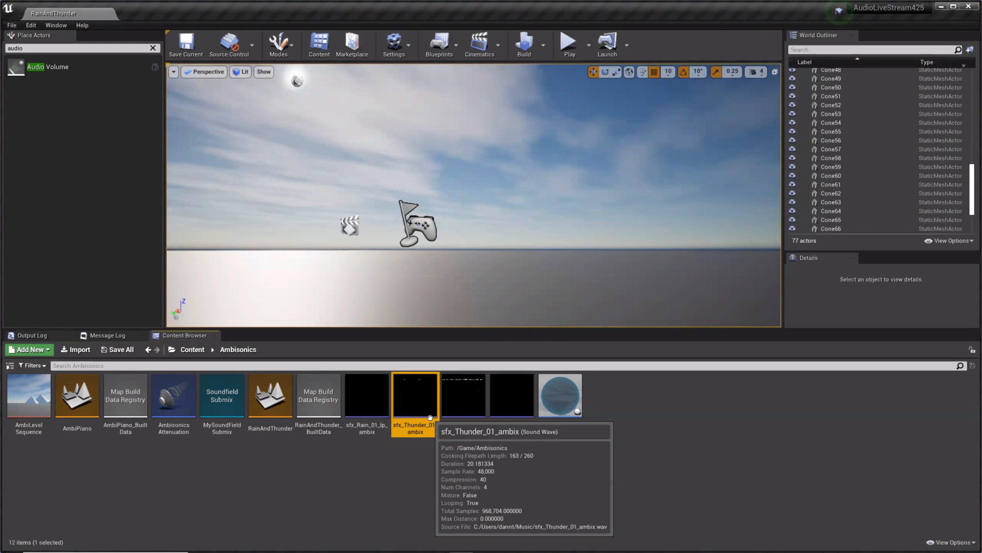
pyautogui.doubleClick(432, 421)
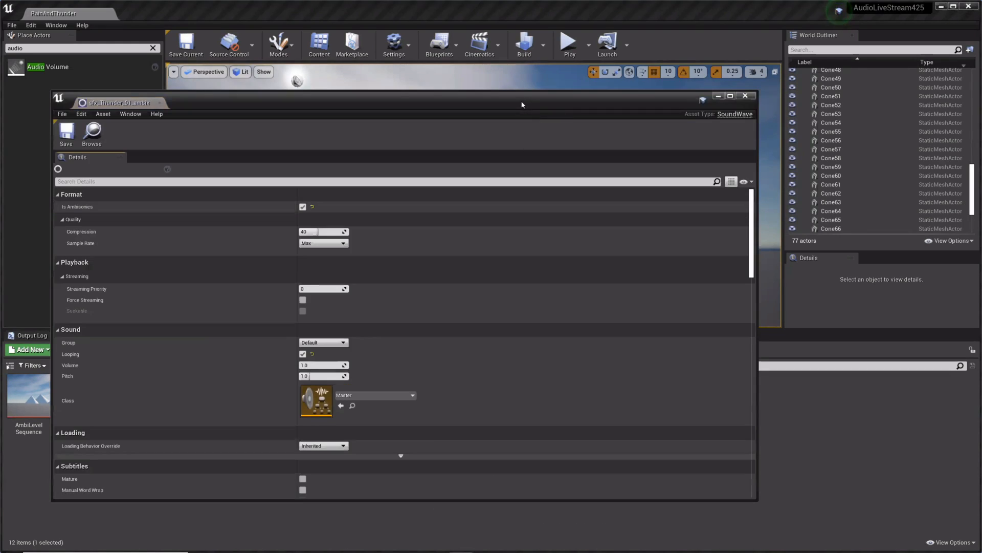
pyautogui.moveTo(531, 99); pyautogui.dragTo(662, 97)
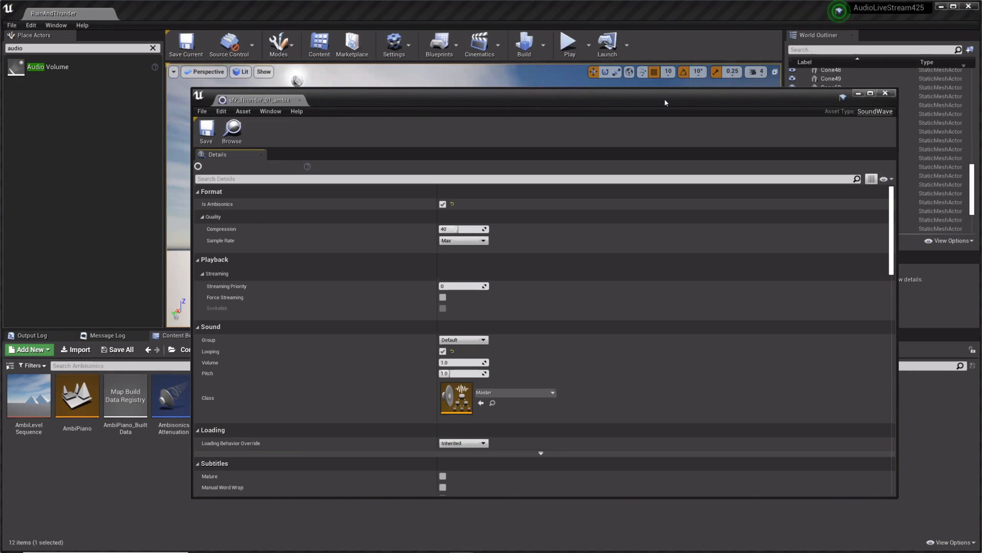
pyautogui.moveTo(666, 103); pyautogui.dragTo(680, 104)
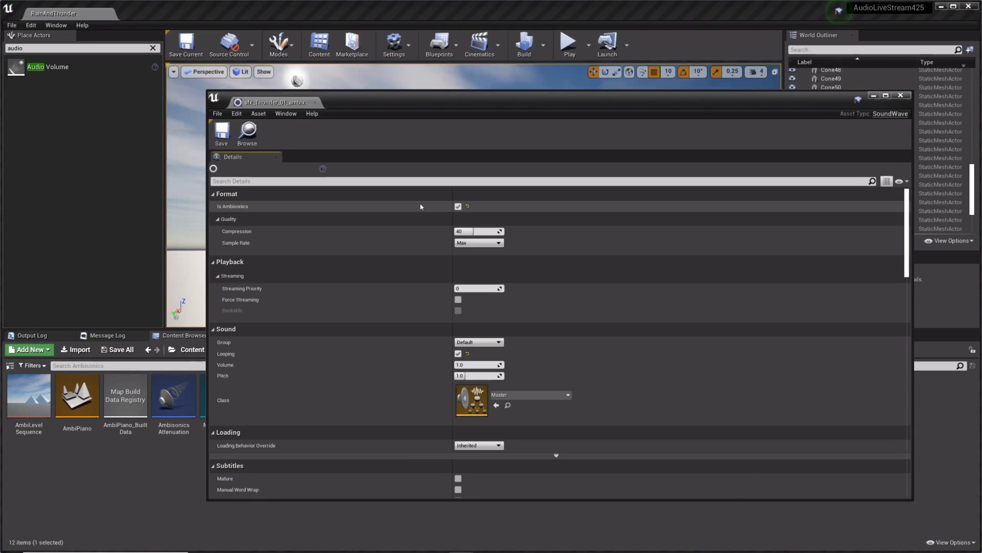
pyautogui.click(902, 96)
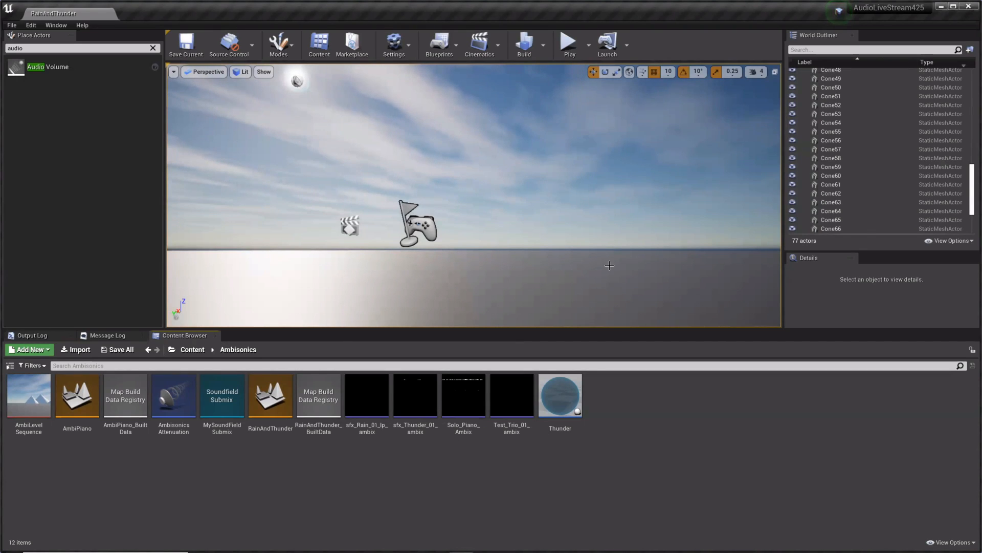
# Step: Raise the sfx_Rain_01_lp_ambix ambient sound higher above the floor and shift it horizontally along its X axis
pyautogui.moveTo(604, 241); pyautogui.dragTo(481, 241)
pyautogui.moveTo(604, 241); pyautogui.dragTo(745, 188, button='right')
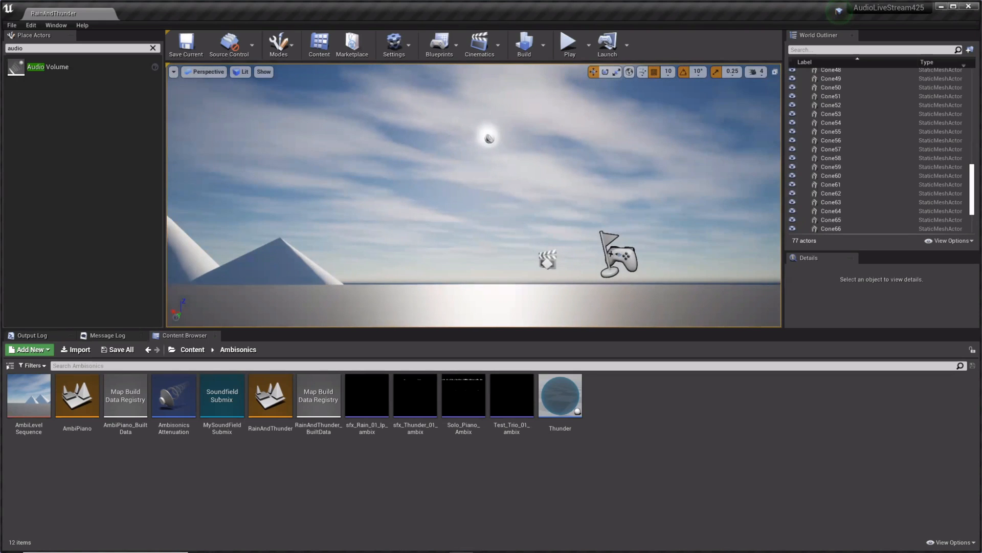
pyautogui.moveTo(602, 248); pyautogui.dragTo(696, 317, button='right')
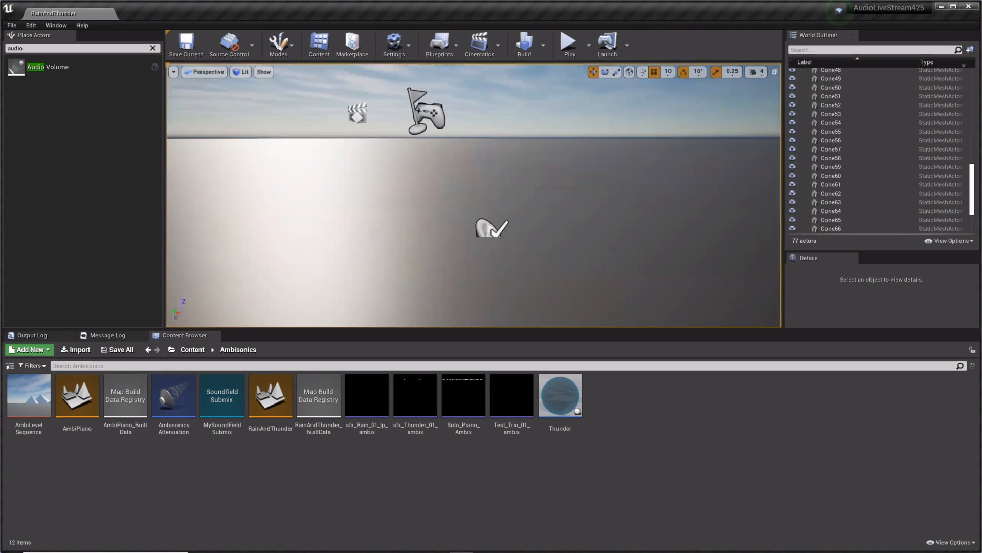
pyautogui.click(491, 226)
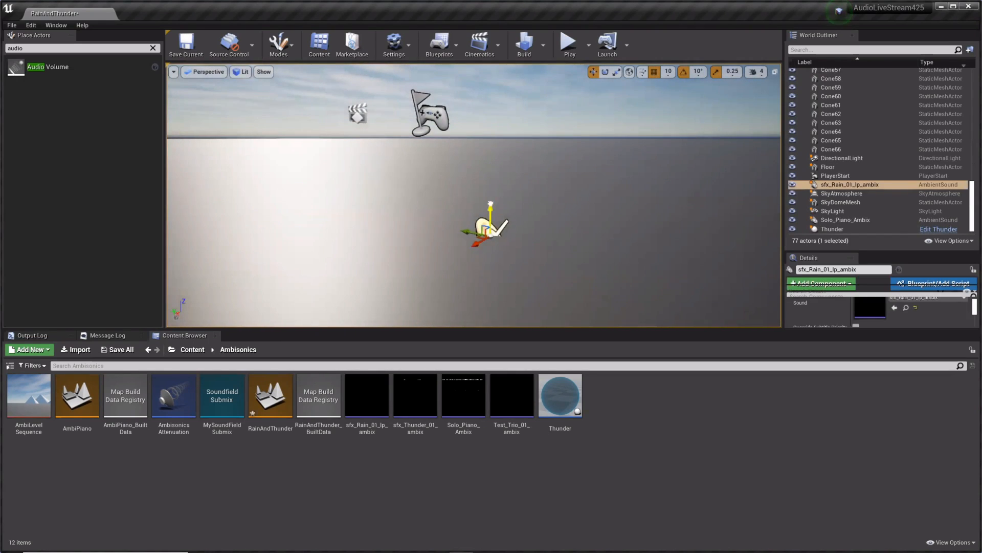
pyautogui.moveTo(490, 213); pyautogui.dragTo(490, 191)
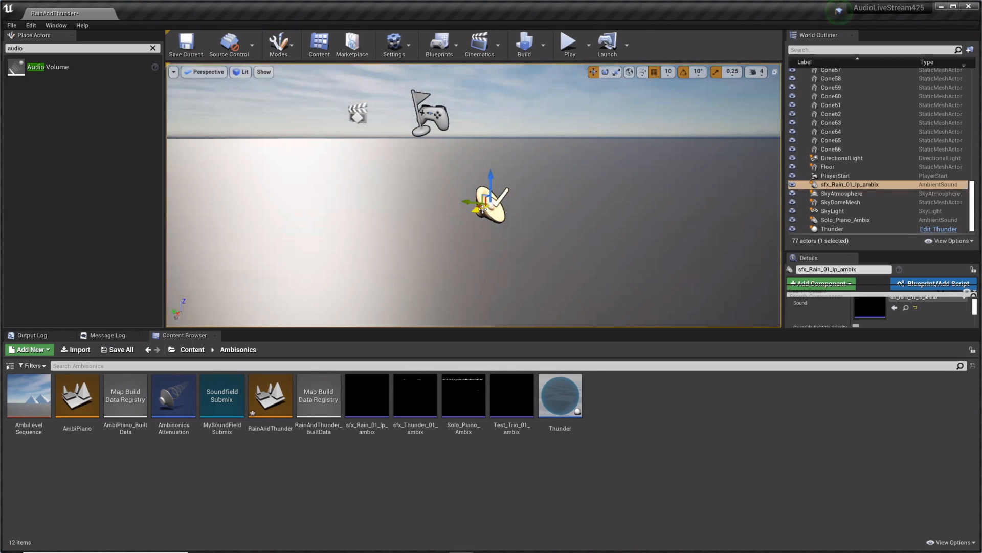
pyautogui.moveTo(528, 197)
pyautogui.mouseDown(button='right')
pyautogui.moveTo(530, 174)
pyautogui.moveTo(624, 230)
pyautogui.moveTo(706, 225)
pyautogui.moveTo(676, 204)
pyautogui.moveTo(696, 212)
pyautogui.moveTo(509, 197)
pyautogui.mouseUp(button='right')
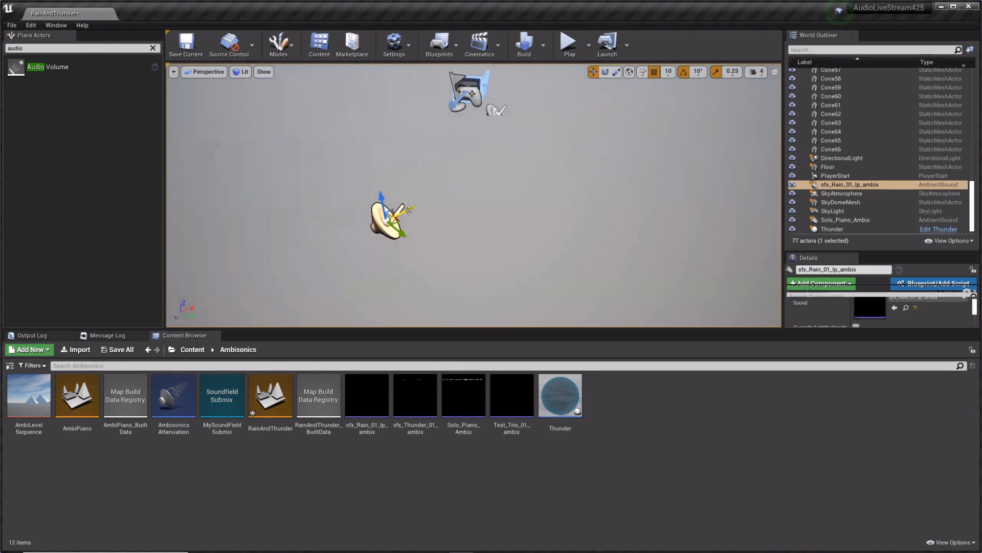
pyautogui.moveTo(409, 210); pyautogui.dragTo(428, 207)
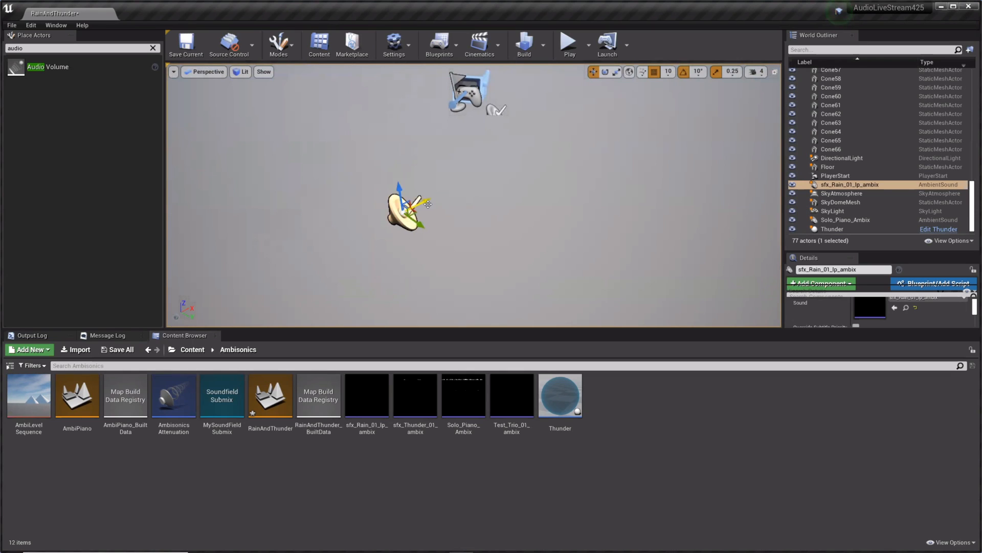
# Step: Try to rotate the sfx_Rain_01_lp_ambix ambient sound, then reselect it with the translate tool active
pyautogui.press('e')
pyautogui.moveTo(408, 239); pyautogui.dragTo(459, 231)
pyautogui.click(432, 218)
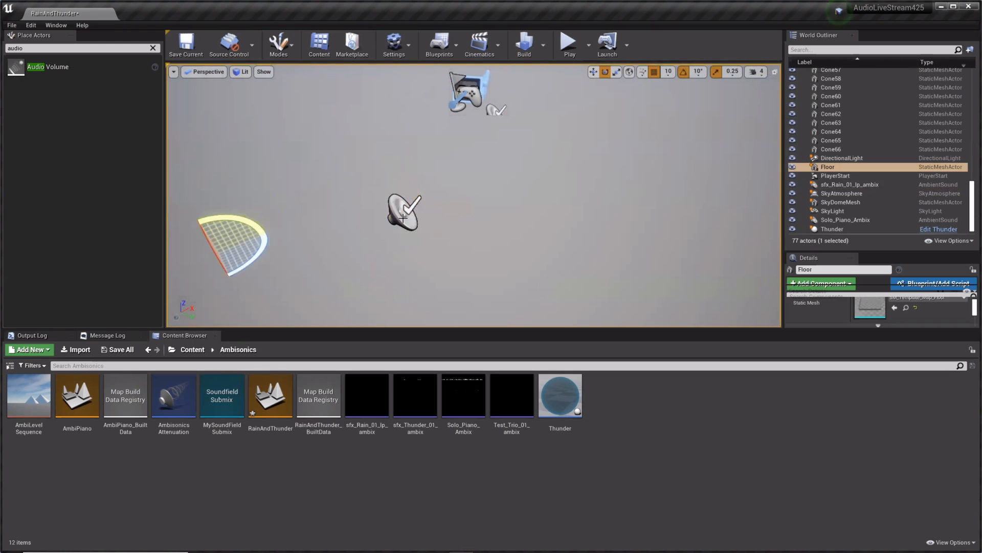
pyautogui.click(402, 219)
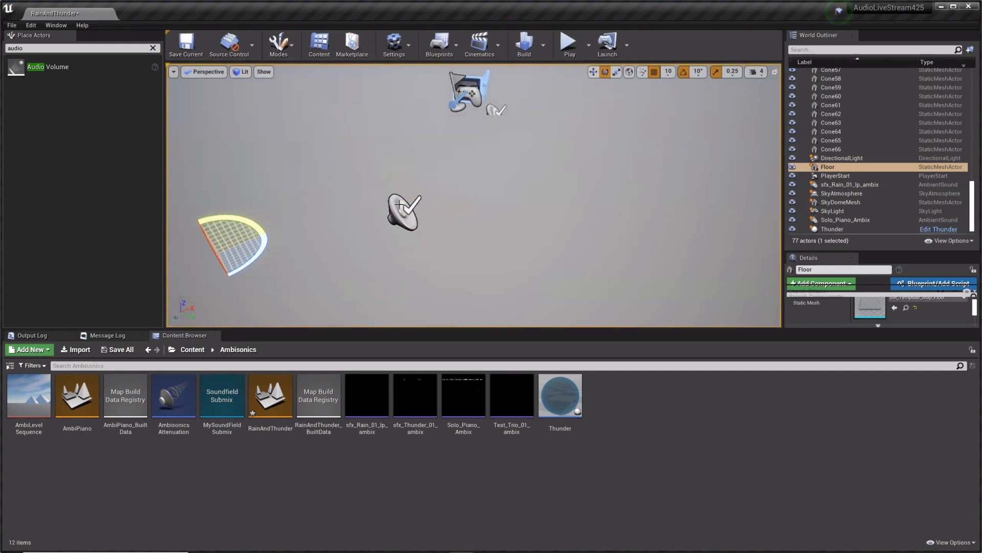
pyautogui.press('r')
pyautogui.press('w')
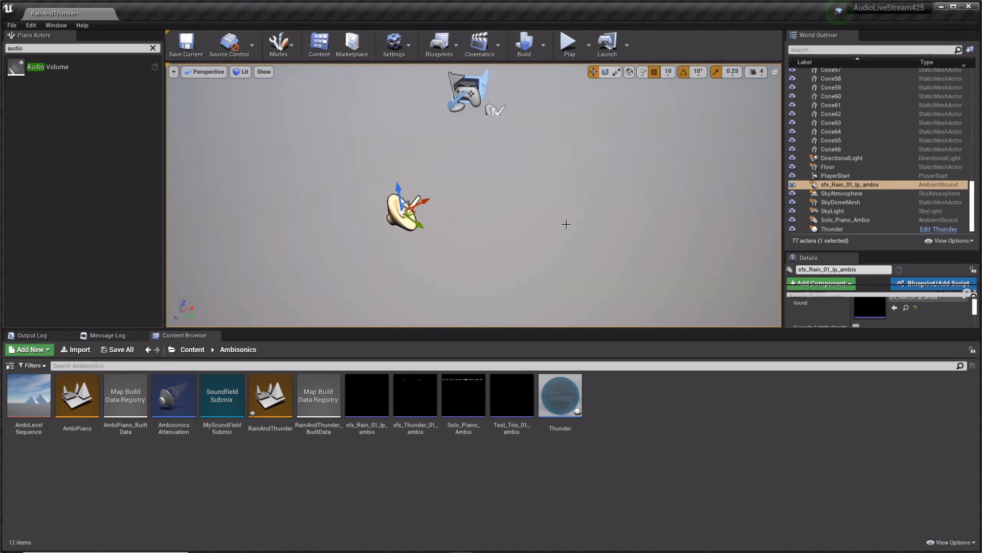
# Step: Open the Event Graph of the Thunder blueprint from its sphere in the sky and find the Event BeginPlay camera nodes
pyautogui.moveTo(486, 251); pyautogui.dragTo(648, 159, button='right')
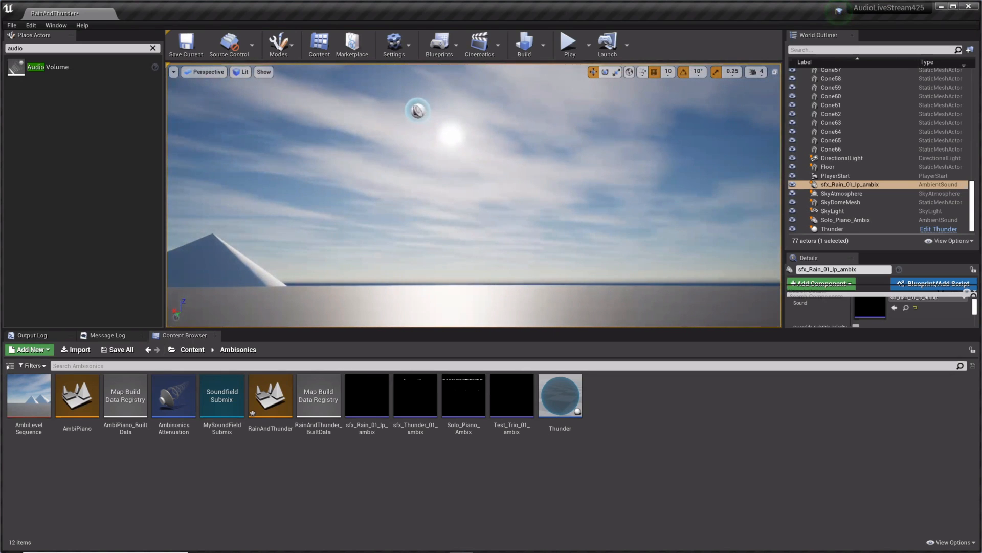
pyautogui.click(420, 110)
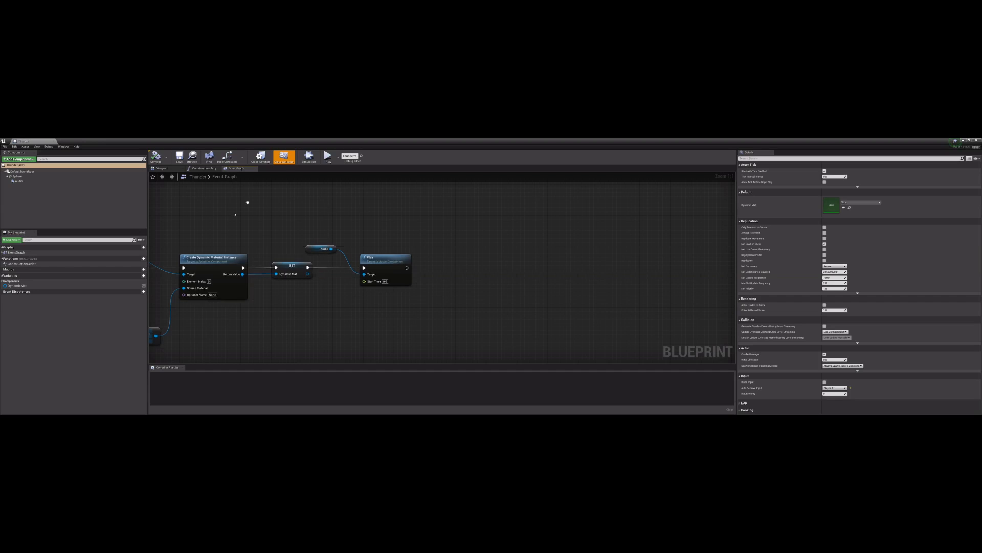
pyautogui.moveTo(247, 202); pyautogui.dragTo(419, 219, button='right')
pyautogui.moveTo(355, 217); pyautogui.dragTo(469, 238, button='right')
pyautogui.moveTo(324, 237)
pyautogui.mouseDown(button='right')
pyautogui.moveTo(338, 215)
pyautogui.moveTo(490, 211)
pyautogui.moveTo(354, 241)
pyautogui.mouseUp(button='right')
pyautogui.moveTo(230, 245)
pyautogui.mouseDown(button='right')
pyautogui.moveTo(319, 230)
pyautogui.moveTo(239, 241)
pyautogui.moveTo(249, 244)
pyautogui.mouseUp(button='right')
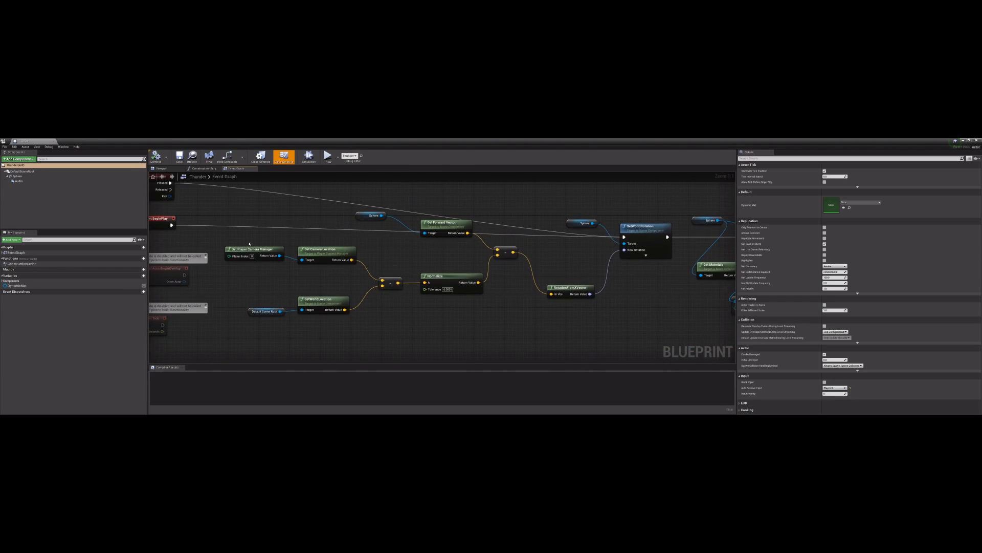
# Step: Examine the Get Player Camera Manager, Get Camera Location and GetWorldLocation nodes that feed the vector subtraction
pyautogui.click(252, 249)
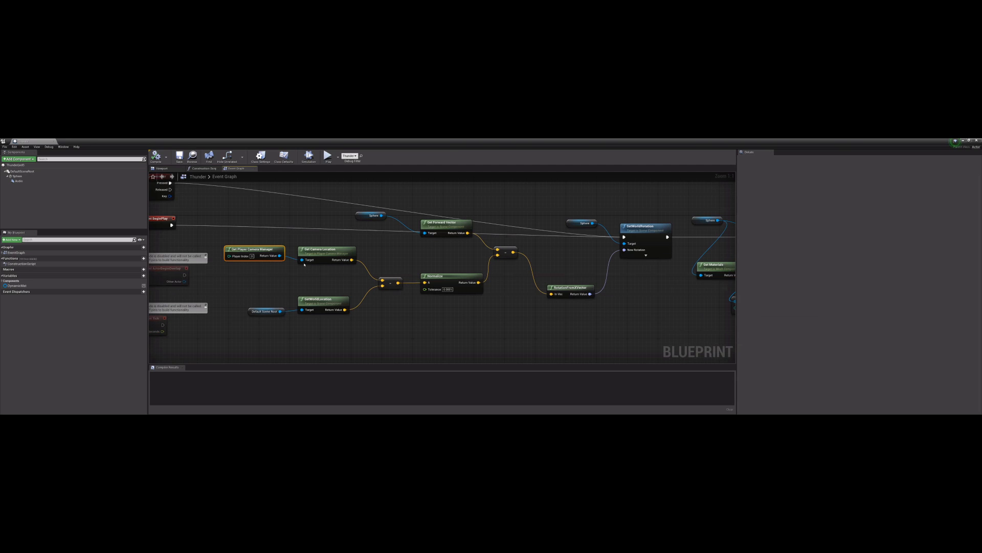
pyautogui.click(321, 253)
pyautogui.moveTo(404, 251); pyautogui.dragTo(358, 258, button='right')
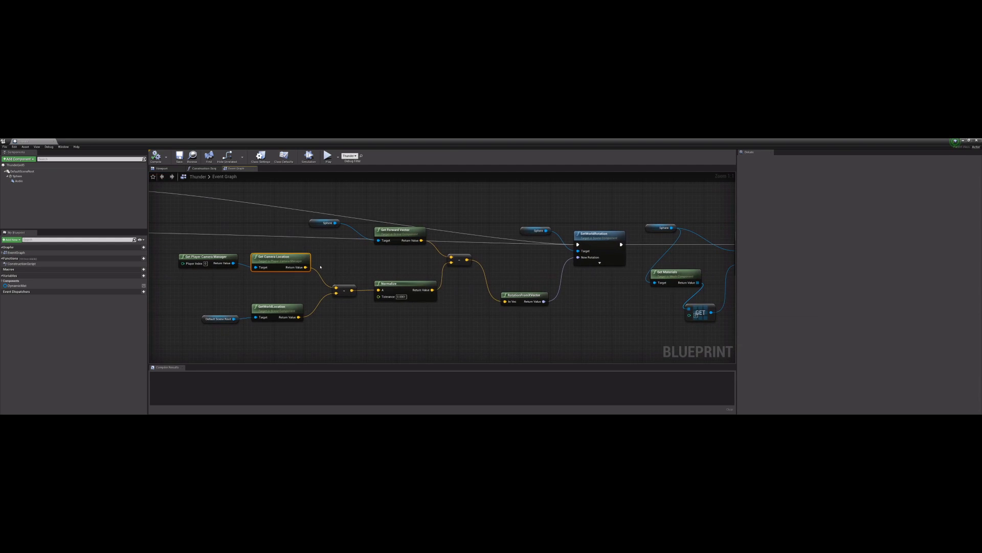
pyautogui.click(275, 306)
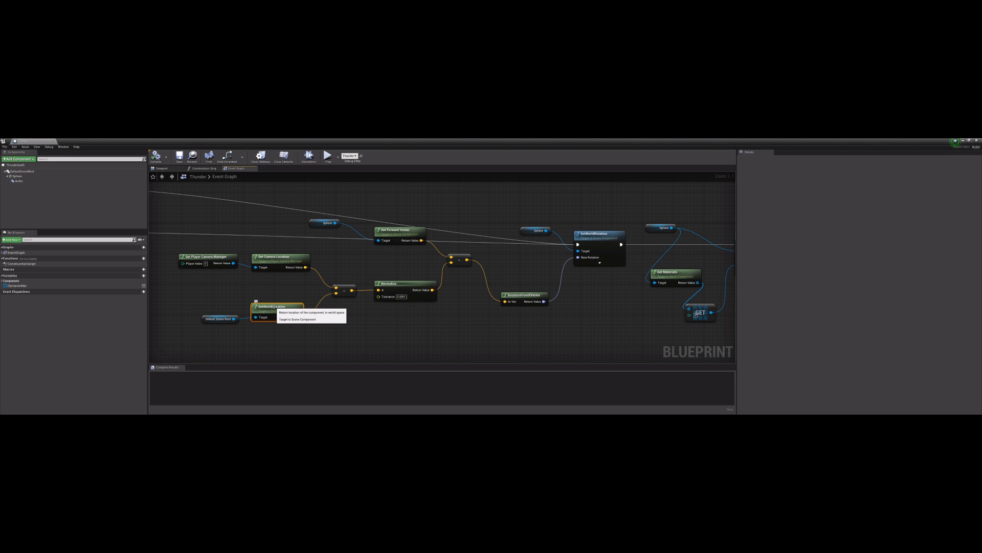
# Step: Trace the direction vector through Normalize, Get Forward Vector and RotationFromXVector to the sphere's SetWorldRotation node
pyautogui.moveTo(344, 298)
pyautogui.mouseDown(button='right')
pyautogui.moveTo(317, 300)
pyautogui.moveTo(350, 282)
pyautogui.mouseUp(button='right')
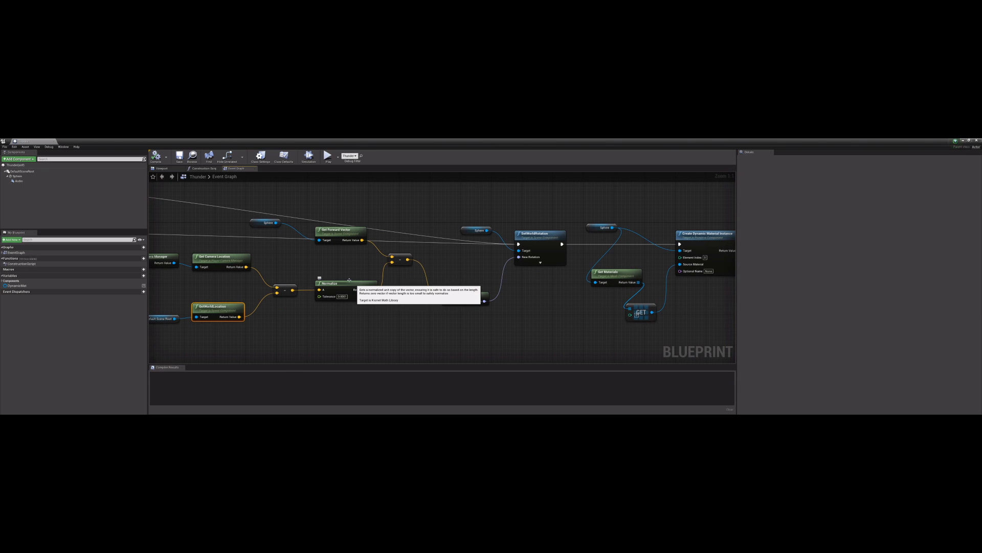
pyautogui.moveTo(375, 289); pyautogui.dragTo(349, 292, button='right')
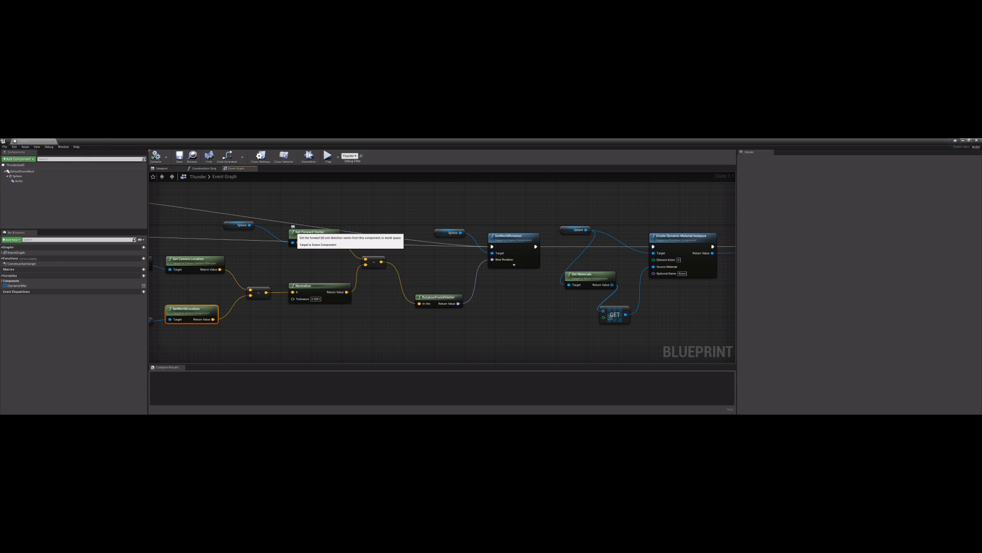
pyautogui.moveTo(438, 297); pyautogui.dragTo(414, 297, button='right')
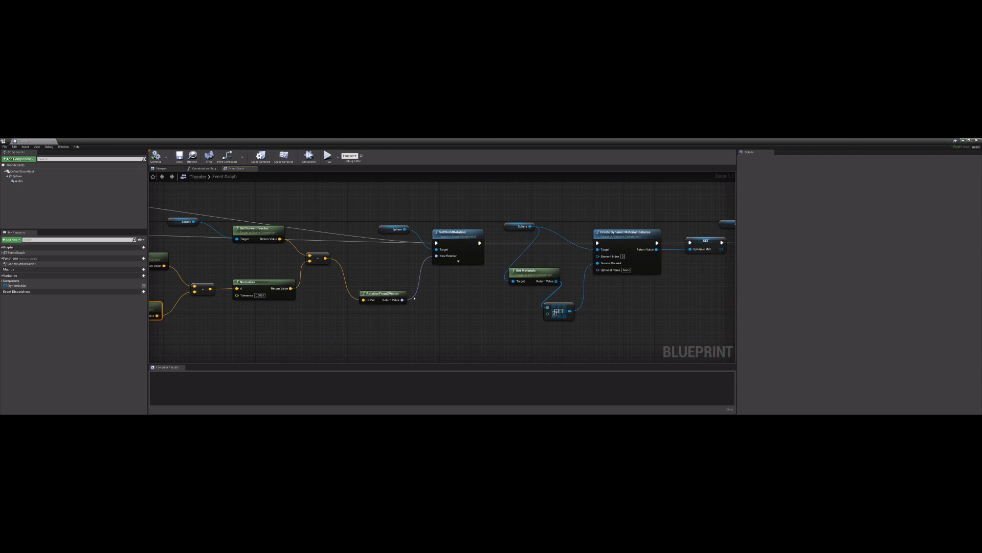
pyautogui.click(457, 246)
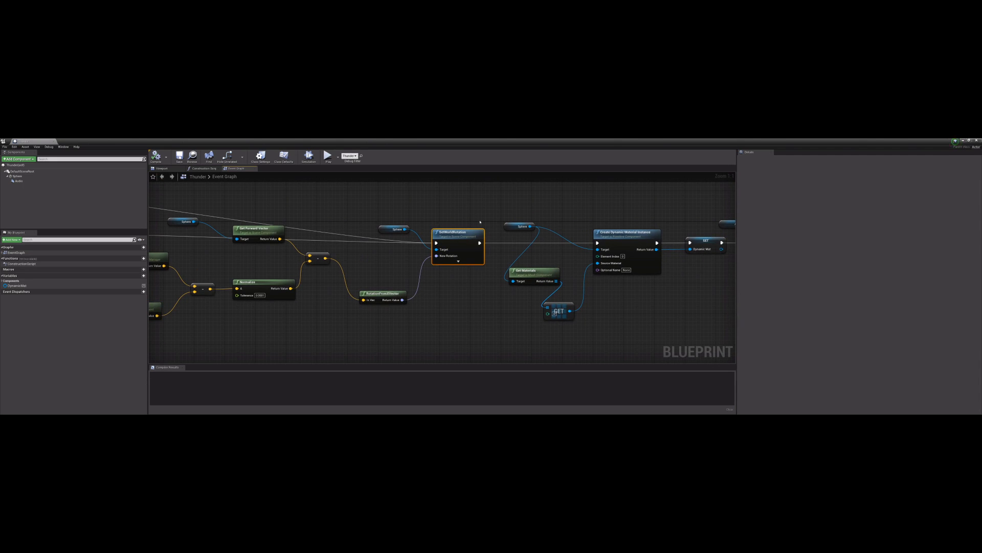